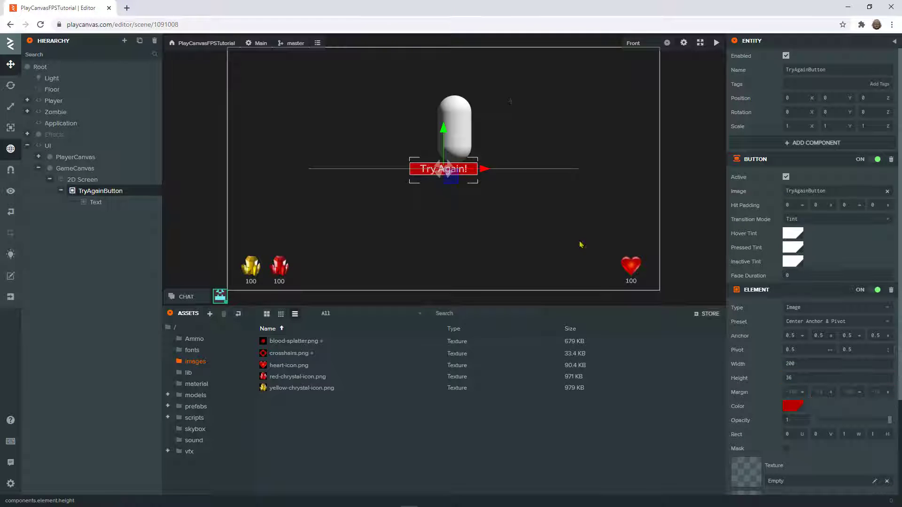
- Set the TryAgainButton's hover tint to B80000 and edit its pressed and inactive tints
{"action": "left_click", "coordinate": [792, 233]}
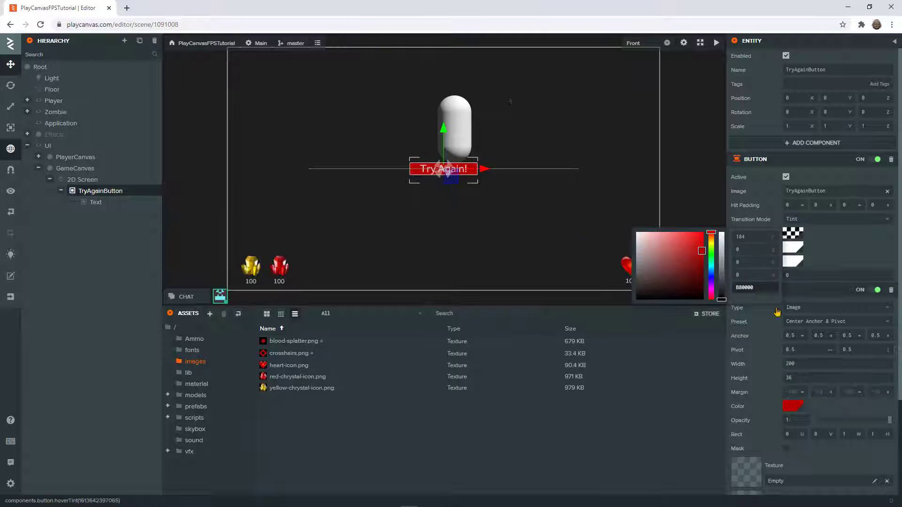
{"action": "left_click", "coordinate": [792, 248]}
{"action": "left_click", "coordinate": [792, 261]}
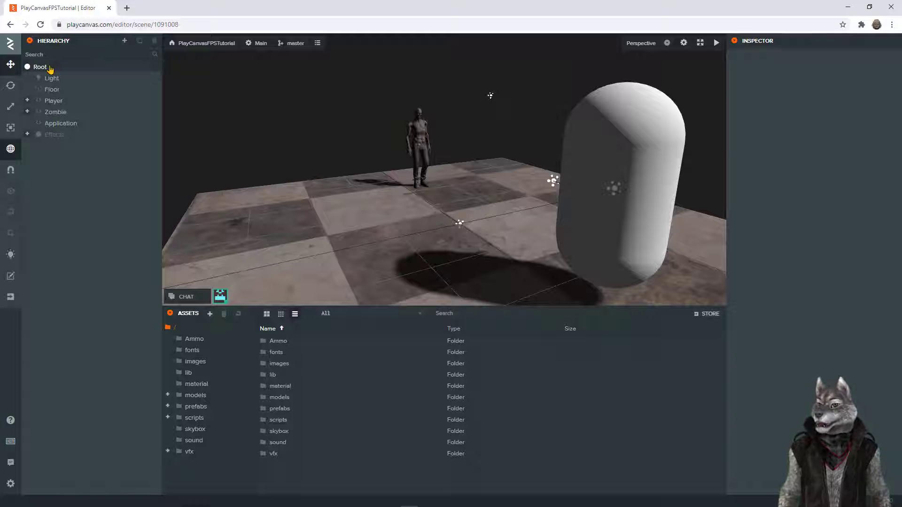
- Add a new entity under Root and name it UI
{"action": "left_click", "coordinate": [51, 69]}
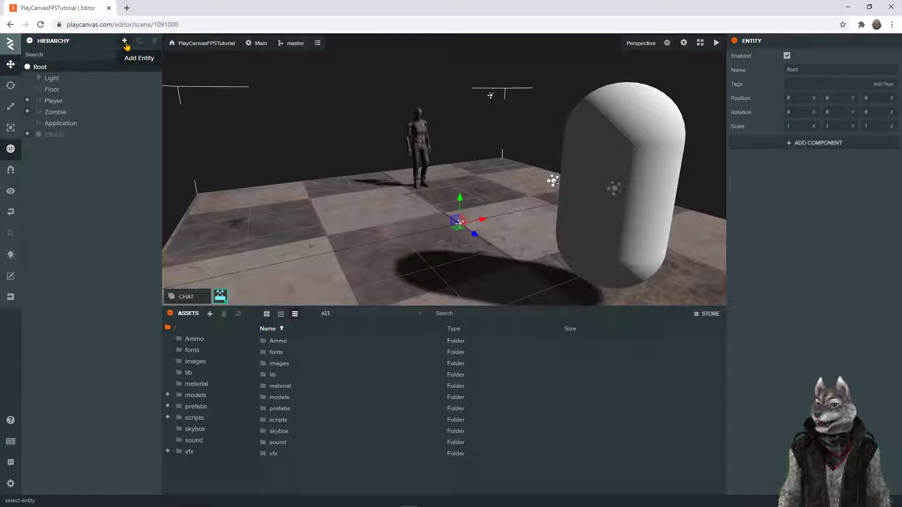
{"action": "left_click", "coordinate": [124, 41]}
{"action": "left_click", "coordinate": [160, 45]}
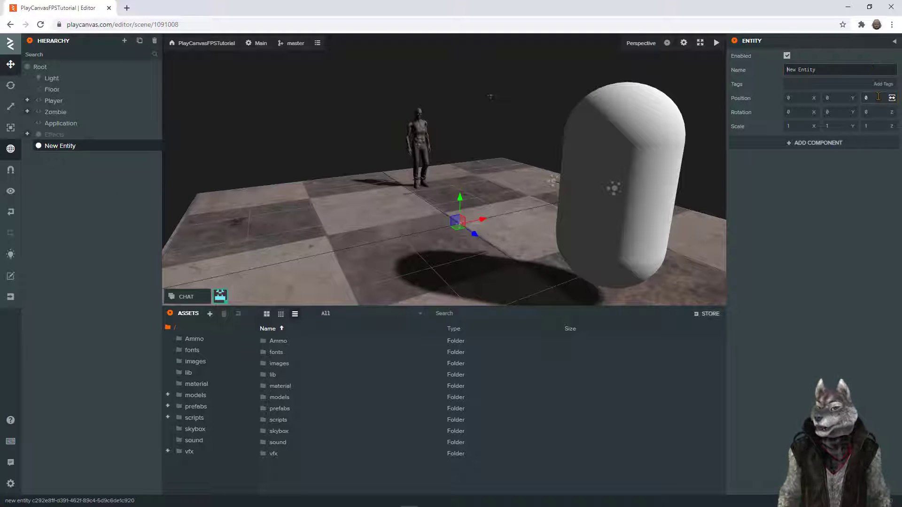
{"action": "key", "text": "ctrl+a"}
{"action": "key", "text": "BackSpace"}
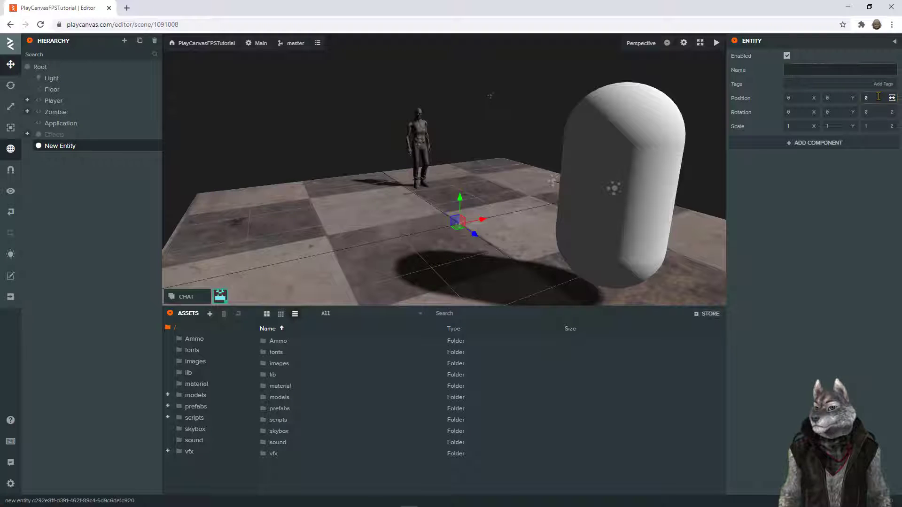
{"action": "key", "text": "Return"}
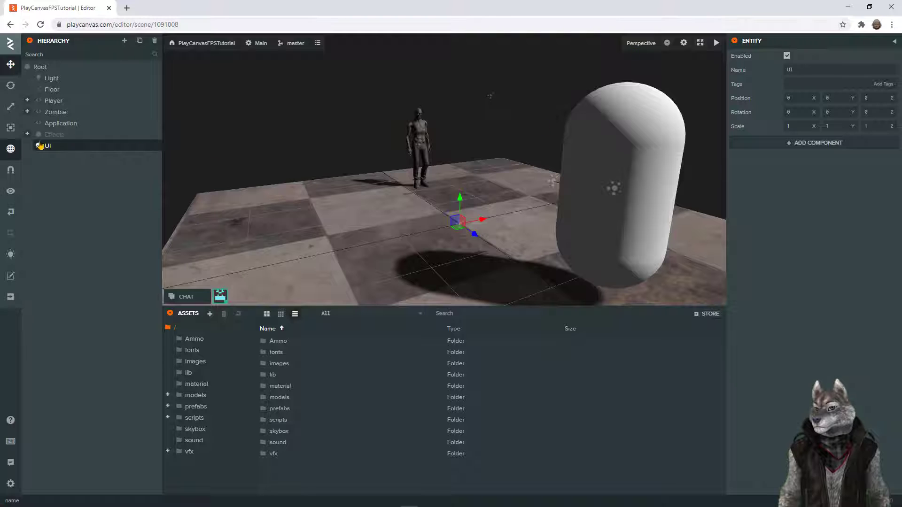
- Add a child entity under the UI entity and name it PlayerCanvas
{"action": "right_click", "coordinate": [60, 149]}
{"action": "mouse_move", "coordinate": [75, 152]}
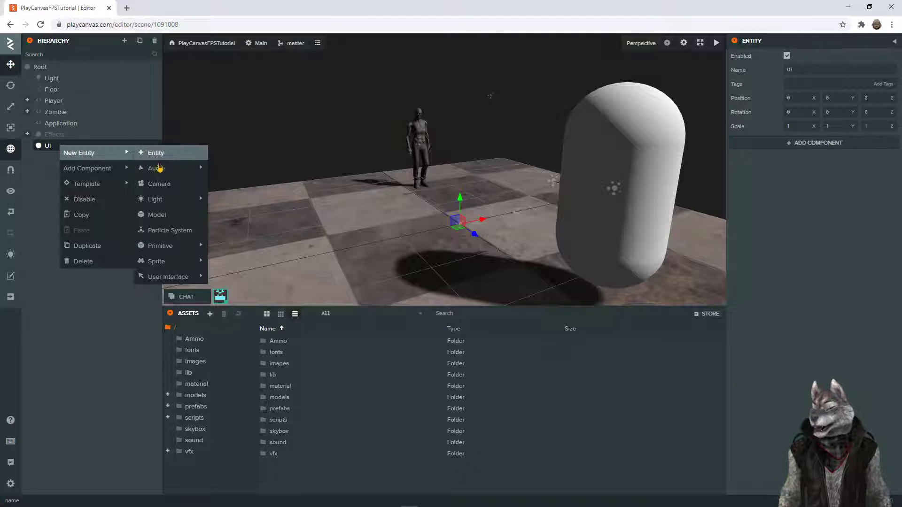
{"action": "left_click", "coordinate": [177, 156]}
{"action": "left_click", "coordinate": [840, 70]}
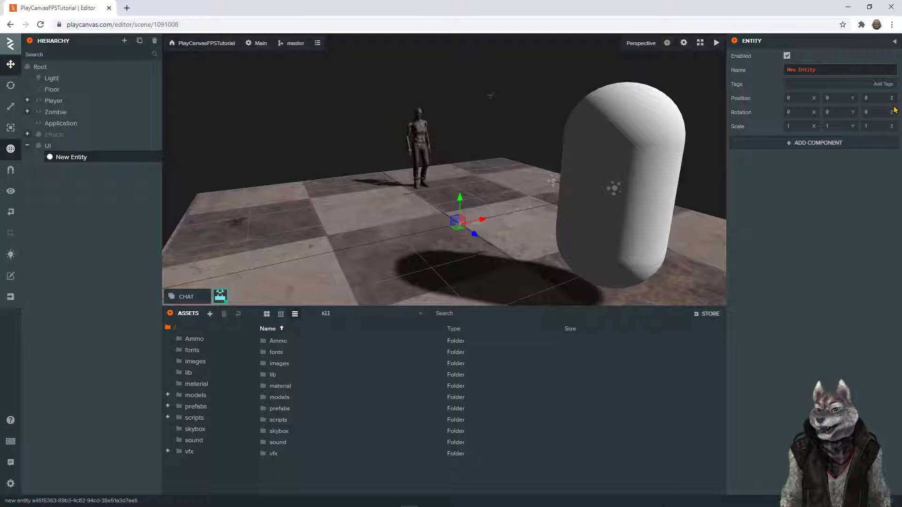
{"action": "type", "text": "a"}
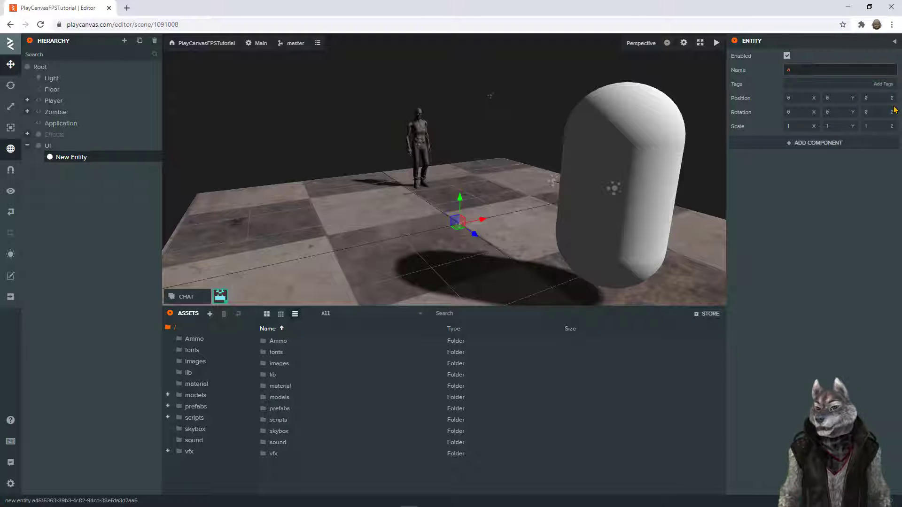
{"action": "type", "text": "layer"}
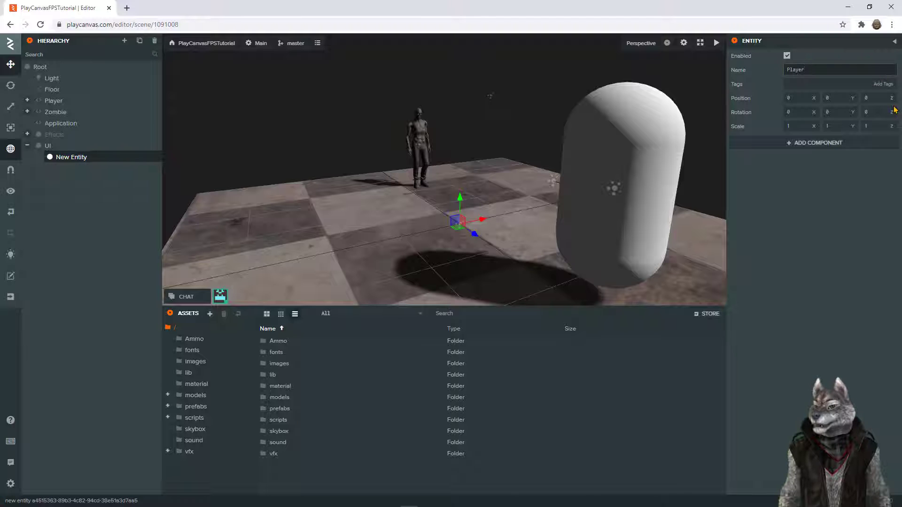
{"action": "type", "text": "Canvas"}
{"action": "key", "text": "Return"}
- Add a 2D Screen under PlayerCanvas and name it Munition Counts
{"action": "right_click", "coordinate": [93, 159]}
{"action": "mouse_move", "coordinate": [111, 165]}
{"action": "mouse_move", "coordinate": [199, 290]}
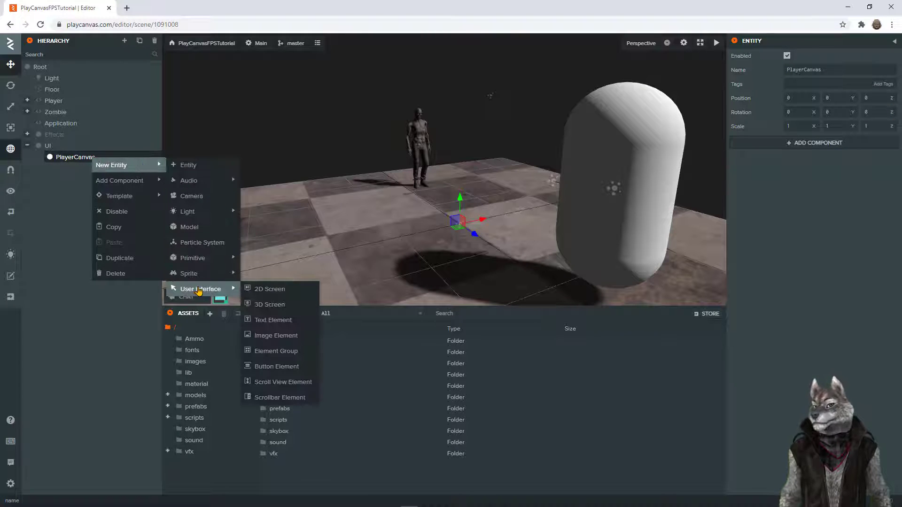
{"action": "left_click", "coordinate": [269, 288]}
{"action": "left_click", "coordinate": [837, 69]}
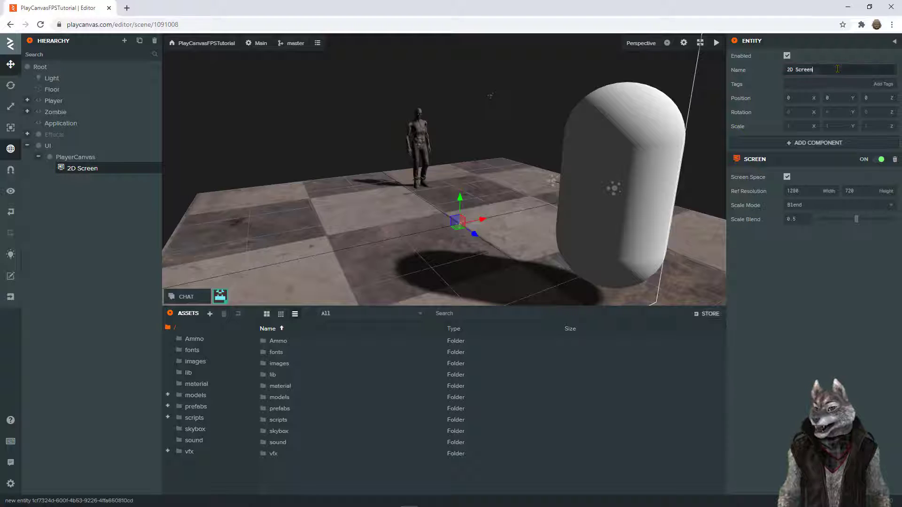
{"action": "key", "text": "ctrl+a"}
{"action": "key", "text": "BackSpace"}
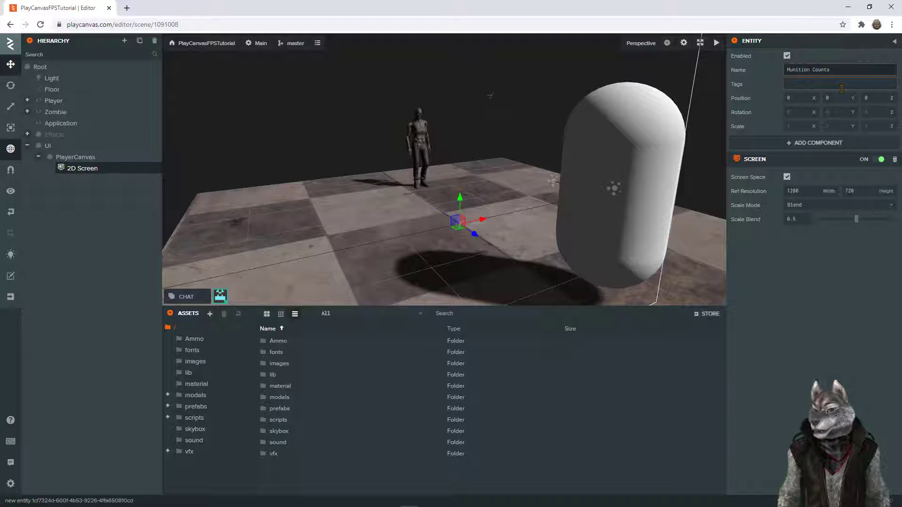
{"action": "type", "text": "Munition Counts"}
{"action": "key", "text": "Return"}
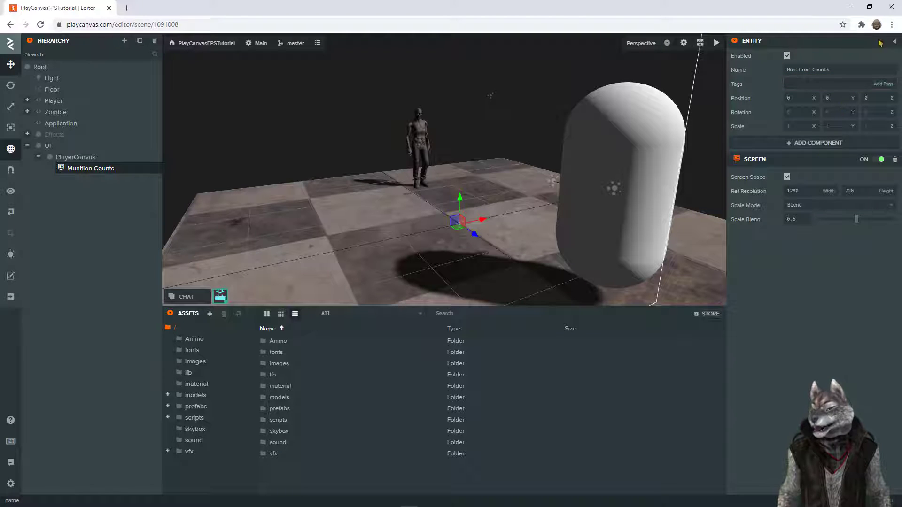
- Add an Image Element under the Munition Counts screen and name it PlayerHealthImage
{"action": "right_click", "coordinate": [87, 170]}
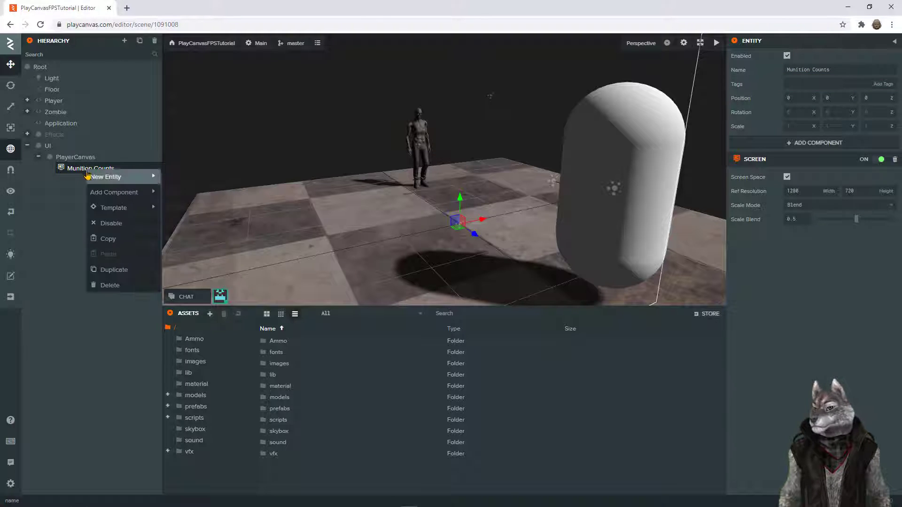
{"action": "mouse_move", "coordinate": [122, 176]}
{"action": "mouse_move", "coordinate": [194, 270]}
{"action": "mouse_move", "coordinate": [198, 300]}
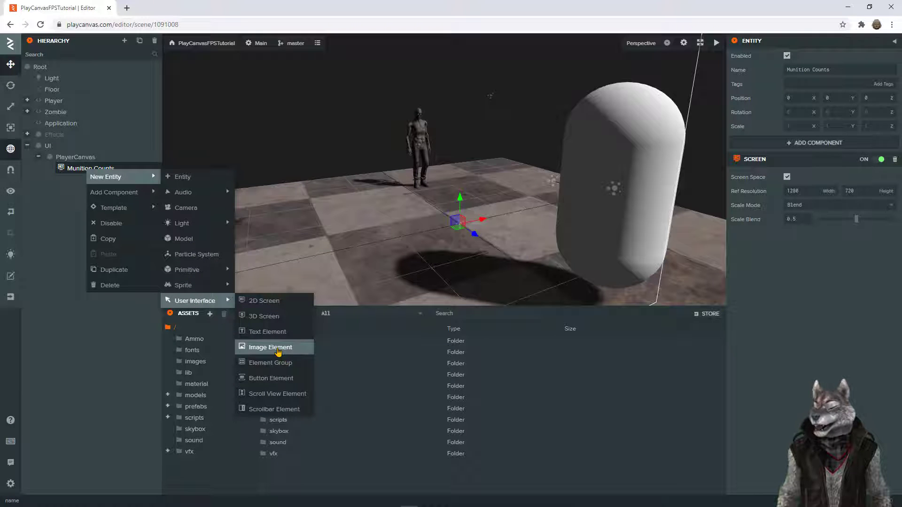
{"action": "left_click", "coordinate": [278, 351]}
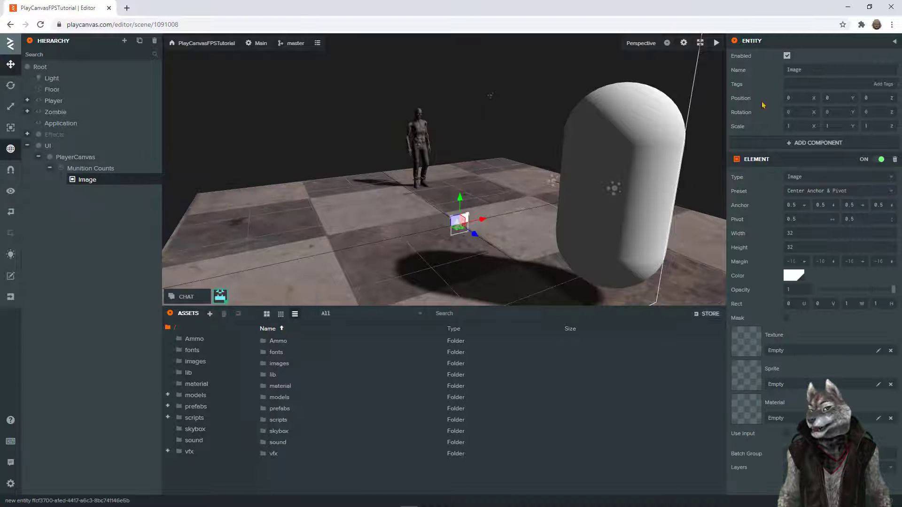
{"action": "type", "text": "Player"}
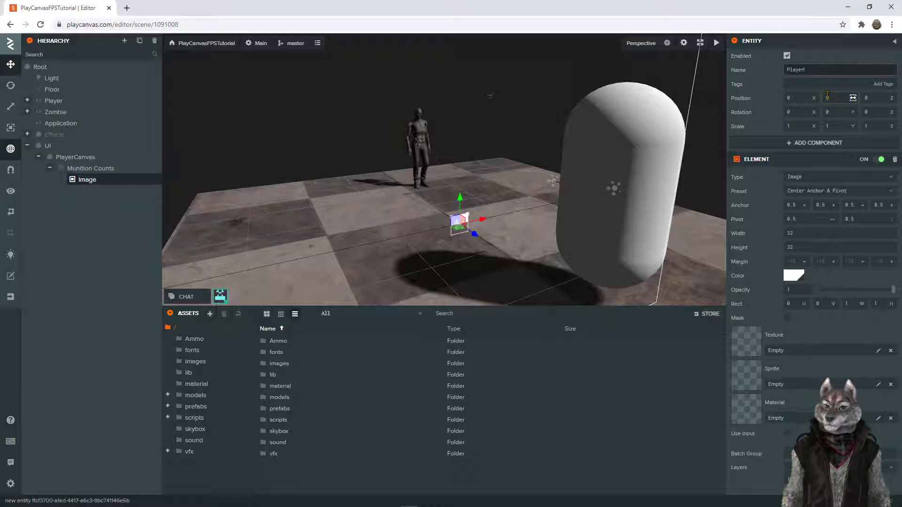
{"action": "type", "text": "HealthImage"}
{"action": "key", "text": "Return"}
- Add a Text Element under the Munition Counts screen and name it PlayerHealthTextElement
{"action": "right_click", "coordinate": [96, 180]}
{"action": "mouse_move", "coordinate": [131, 175]}
{"action": "mouse_move", "coordinate": [211, 299]}
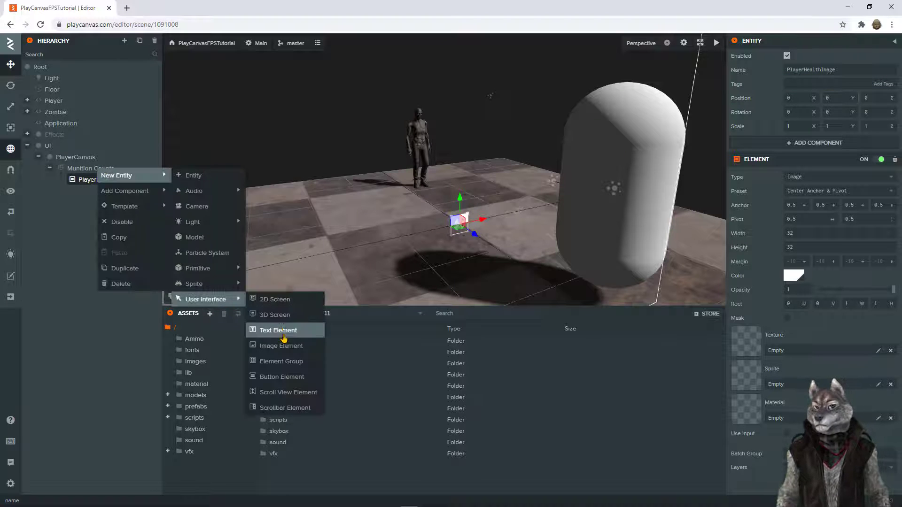
{"action": "left_click", "coordinate": [282, 331]}
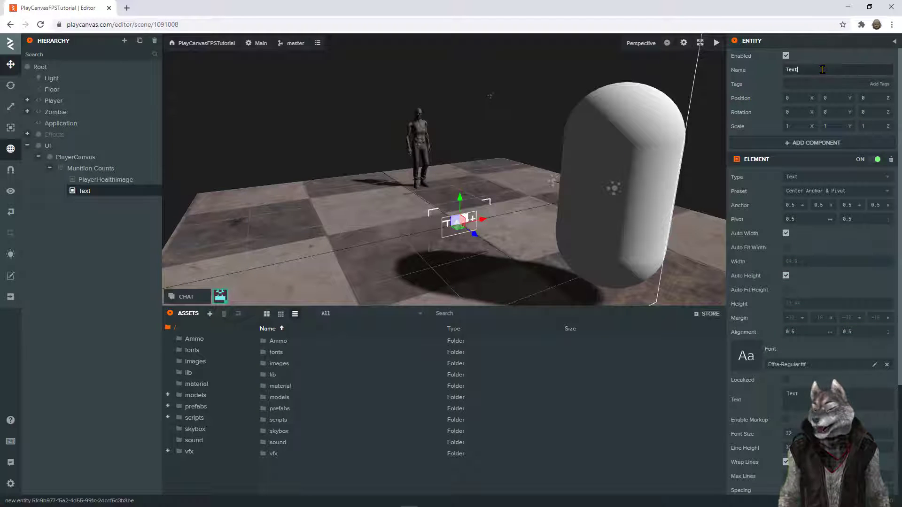
{"action": "key", "text": "Return"}
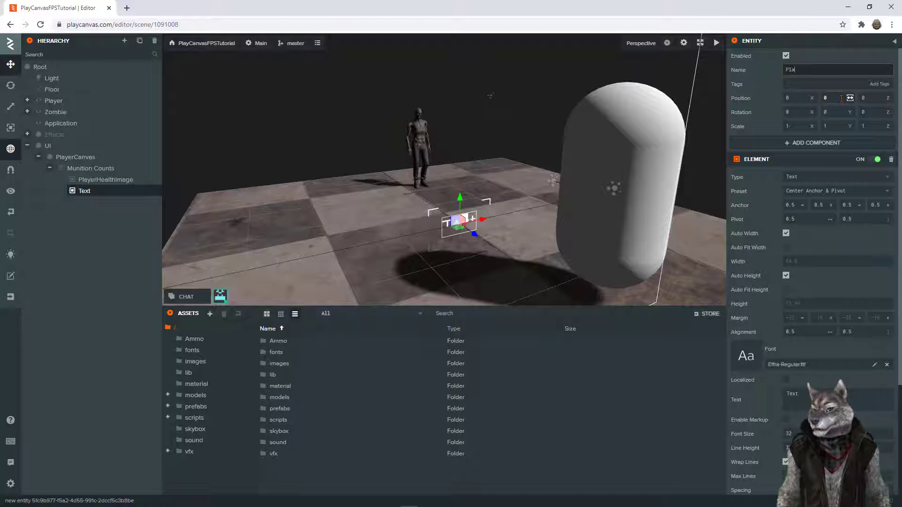
{"action": "type", "text": "ement"}
{"action": "key", "text": "Return"}
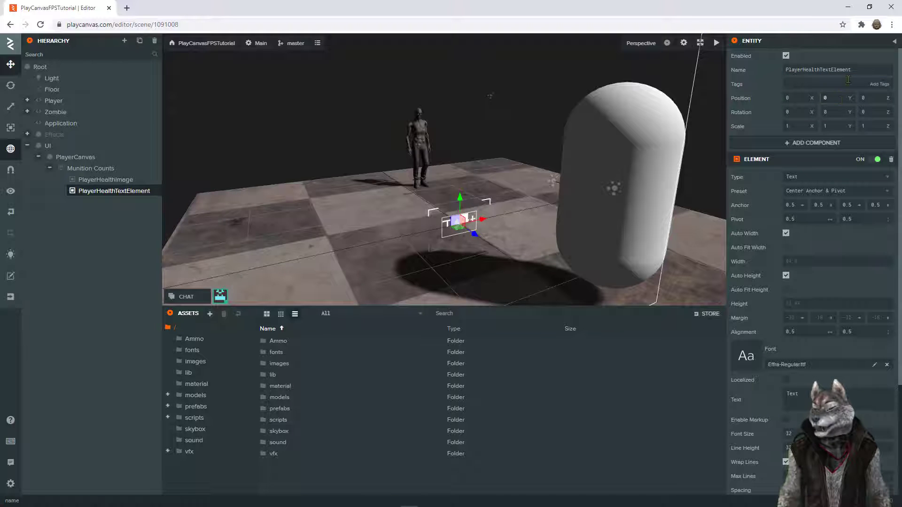
- Switch the viewport to the Front camera and set the PlayerHealthImage and PlayerHealthTextElement presets to Bottom Right Anchor
{"action": "left_click", "coordinate": [642, 45]}
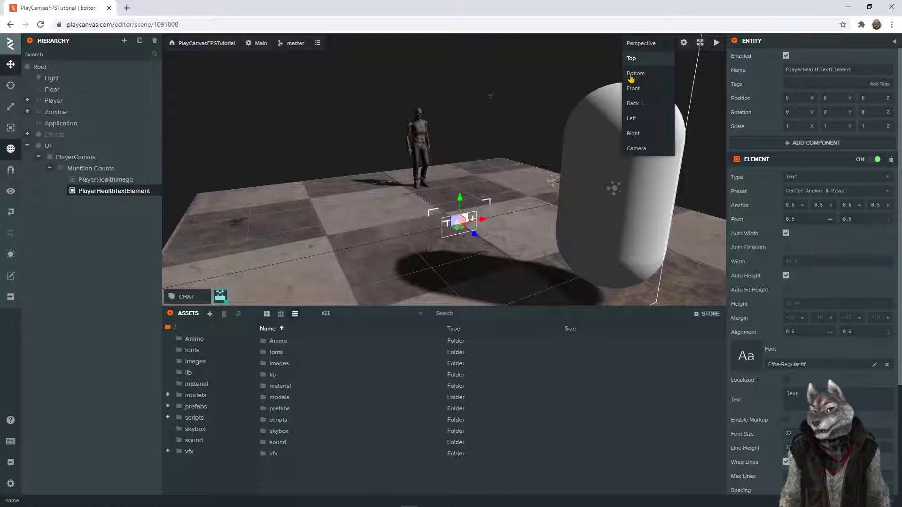
{"action": "left_click", "coordinate": [643, 89]}
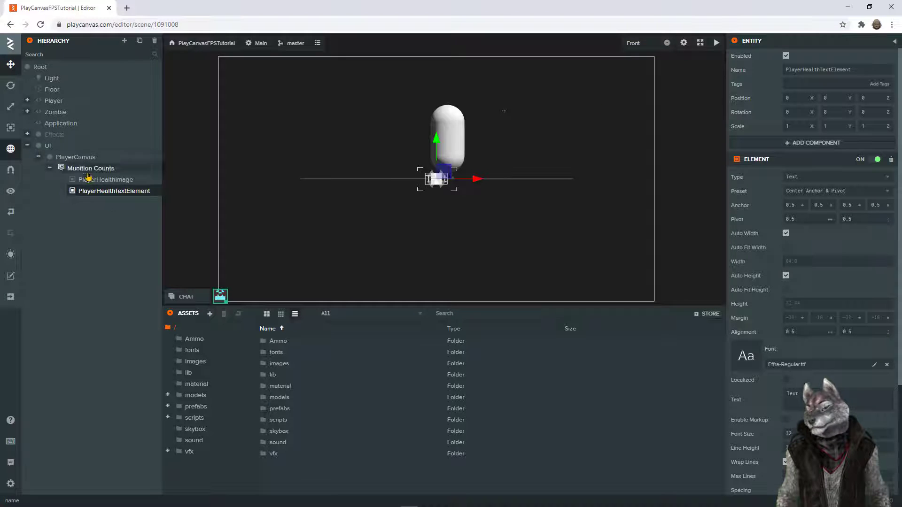
{"action": "left_click", "coordinate": [472, 246]}
{"action": "left_click", "coordinate": [106, 179]}
{"action": "left_click", "coordinate": [117, 192], "text": "shift"}
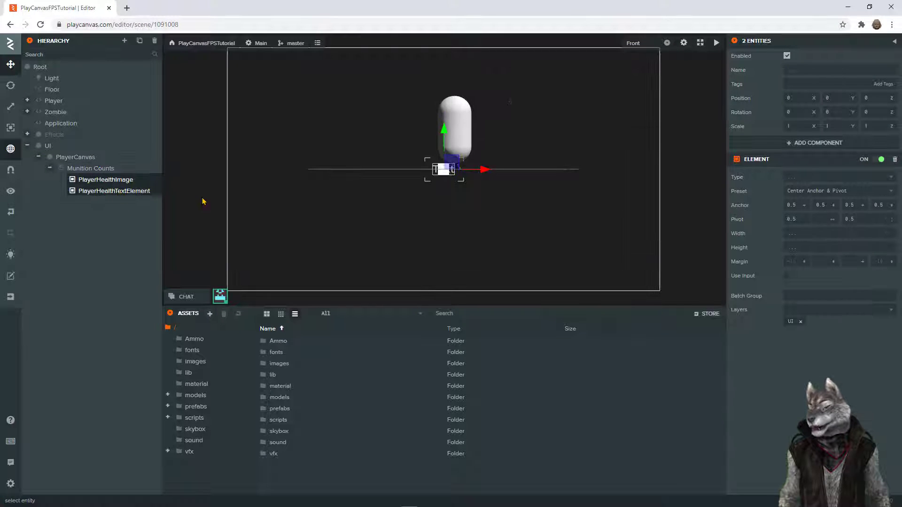
{"action": "left_click", "coordinate": [810, 192]}
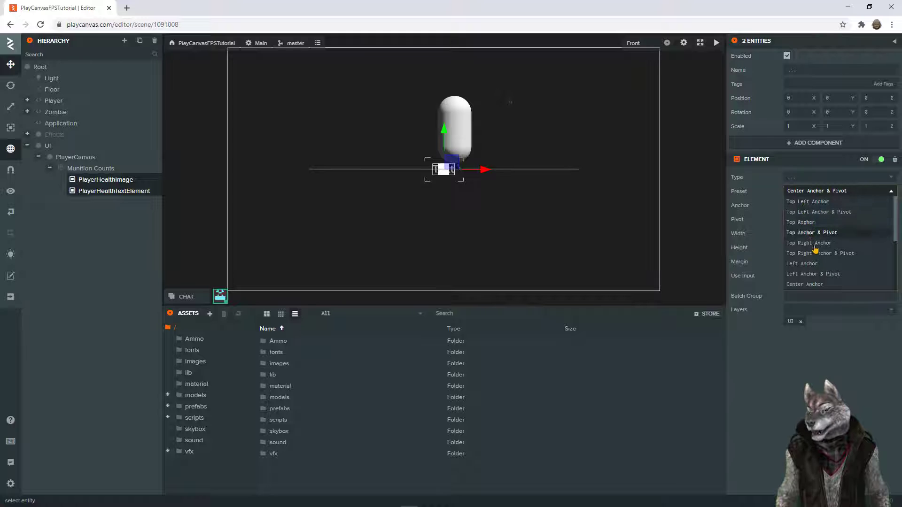
{"action": "scroll", "coordinate": [819, 249], "scroll_direction": "down", "scroll_amount": 3}
{"action": "scroll", "coordinate": [819, 254], "scroll_direction": "down", "scroll_amount": 1}
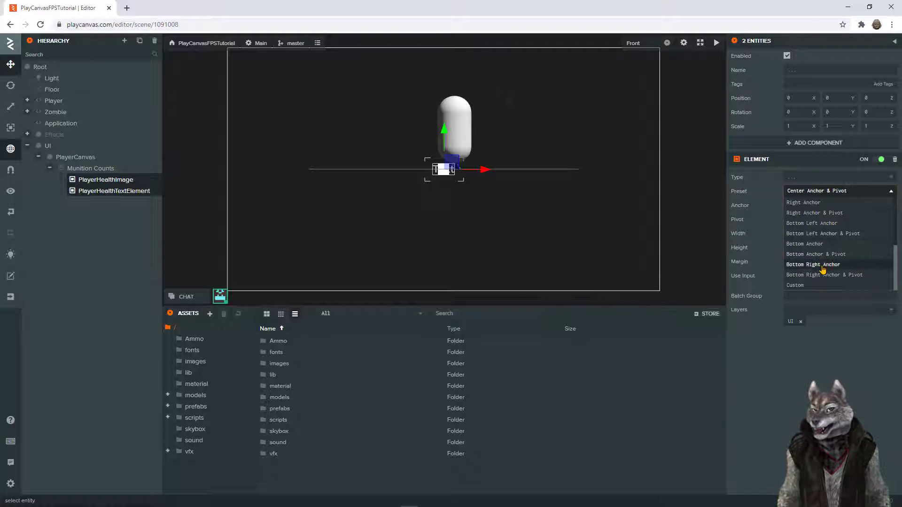
{"action": "left_click", "coordinate": [822, 266]}
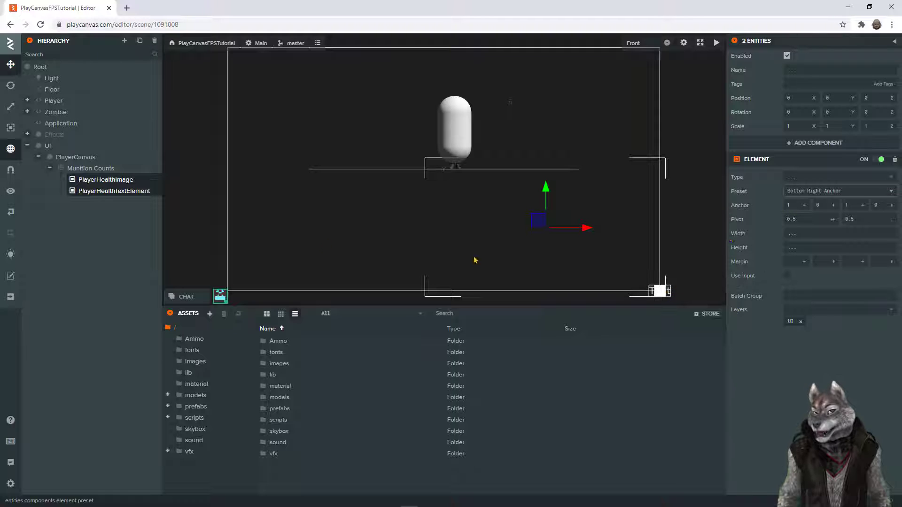
- Assign heart-icon.png from the images folder as the texture of PlayerHealthImage
{"action": "left_click", "coordinate": [103, 182]}
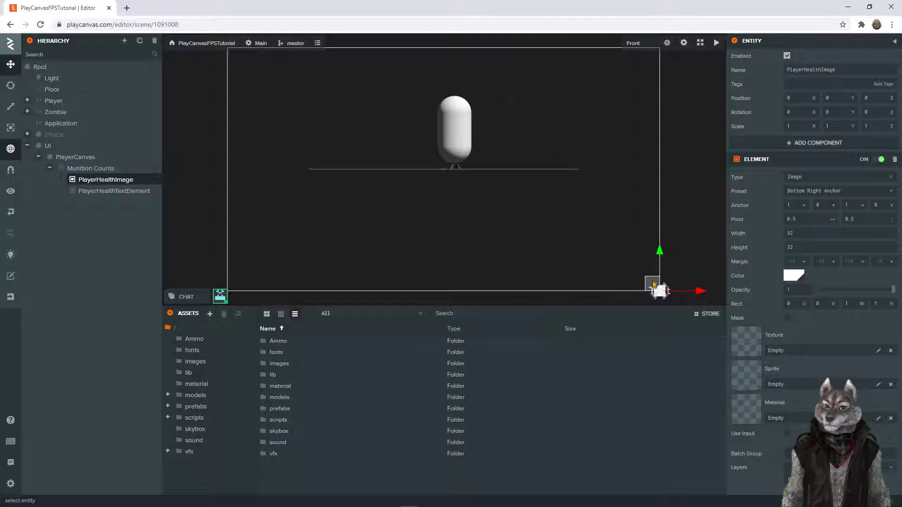
{"action": "double_click", "coordinate": [279, 363]}
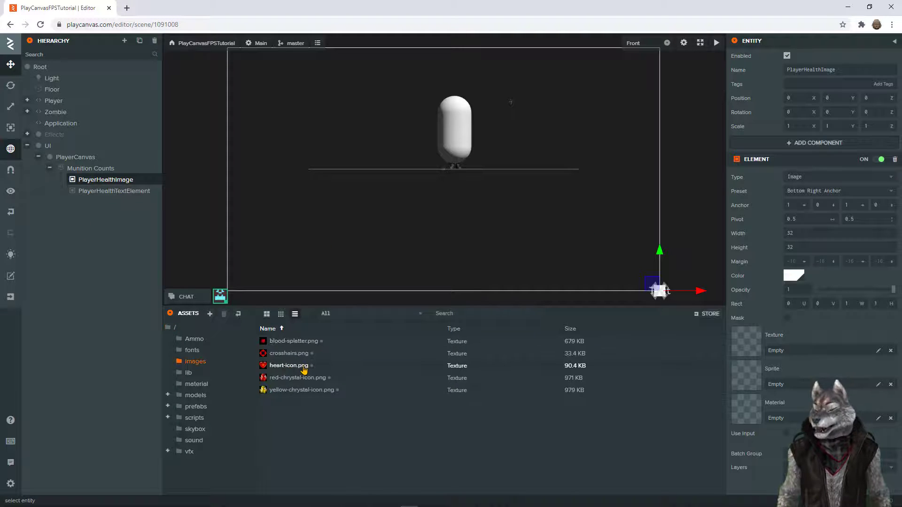
{"action": "left_click_drag", "start_coordinate": [295, 371], "coordinate": [750, 343]}
- Resize PlayerHealthImage to 60 by 60 and move it inside the screen's lower-right corner, to about X -85, Y 72
{"action": "left_click", "coordinate": [811, 233]}
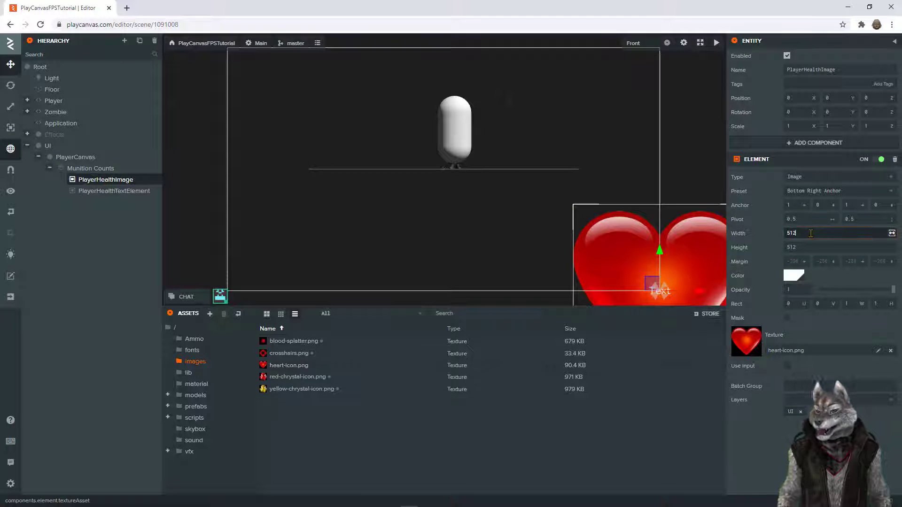
{"action": "type", "text": "60"}
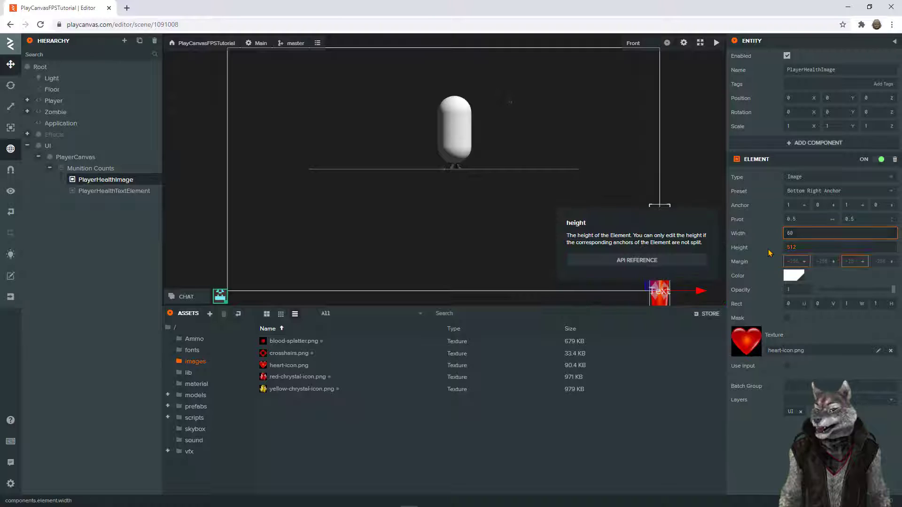
{"action": "key", "text": "Tab"}
{"action": "type", "text": "60"}
{"action": "key", "text": "Return"}
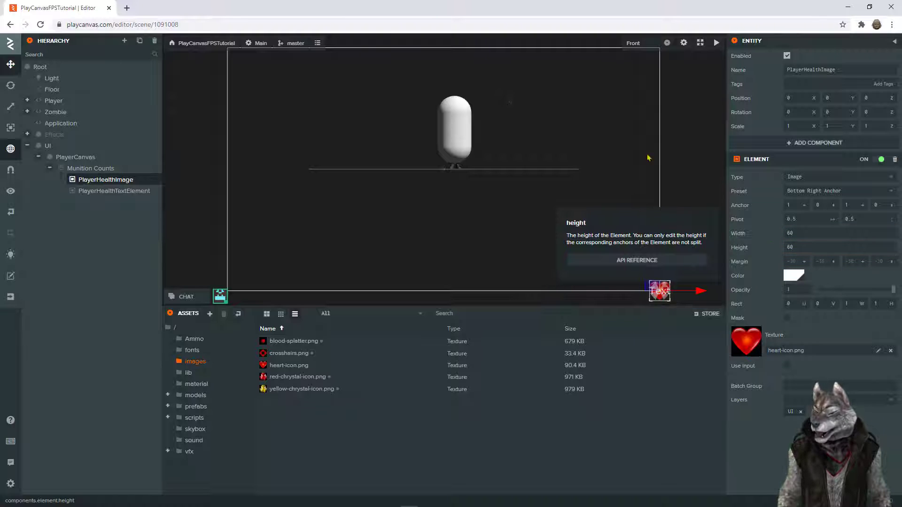
{"action": "left_click_drag", "start_coordinate": [657, 287], "coordinate": [629, 263]}
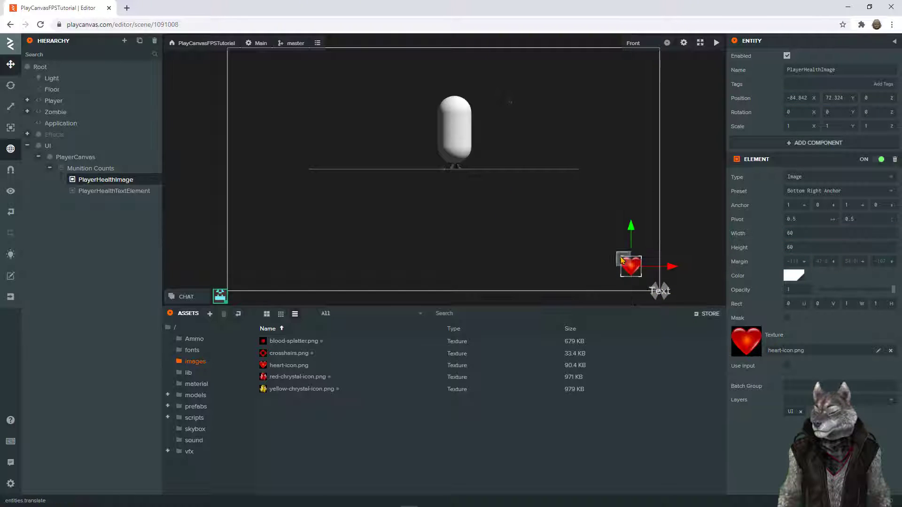
- Turn off Auto Width for PlayerHealthTextElement, set its width to 70, and change its text to 100
{"action": "left_click", "coordinate": [114, 191]}
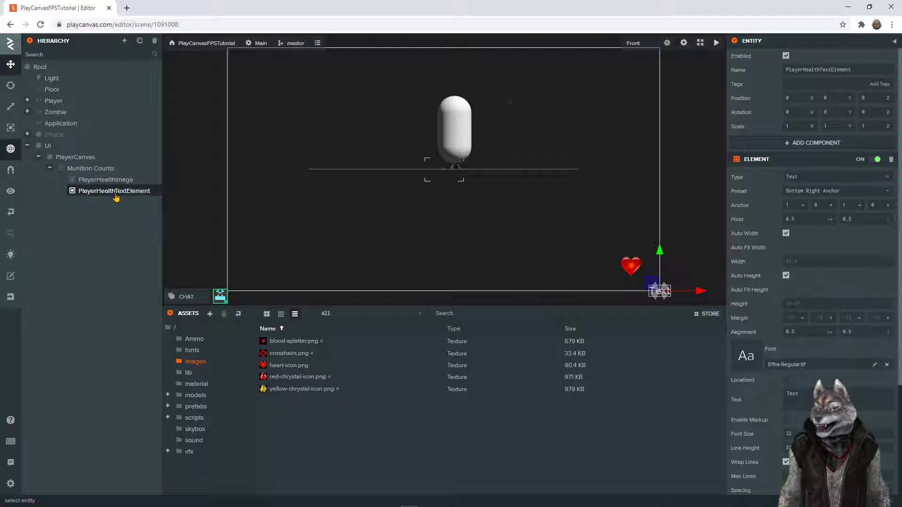
{"action": "scroll", "coordinate": [809, 310], "scroll_direction": "down", "scroll_amount": 2}
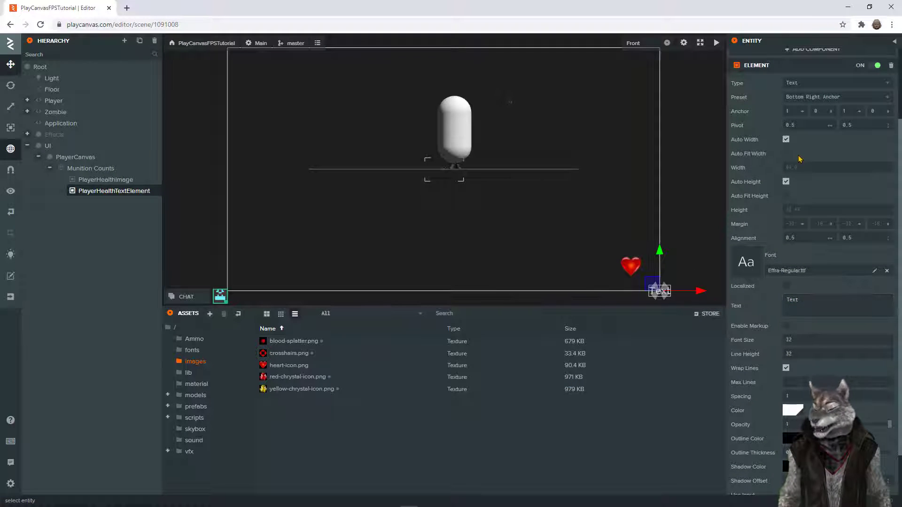
{"action": "left_click", "coordinate": [786, 140]}
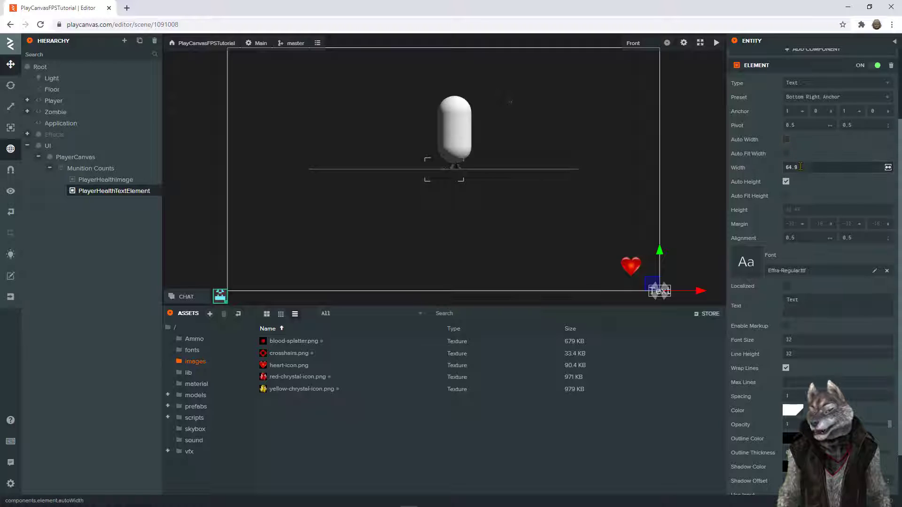
{"action": "key", "text": "Return"}
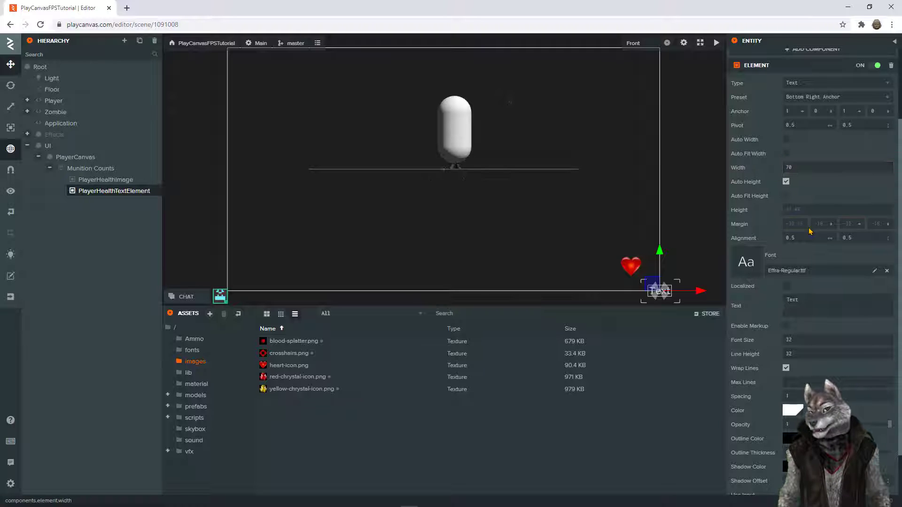
{"action": "left_click", "coordinate": [807, 300]}
{"action": "key", "text": "ctrl+a"}
{"action": "type", "text": "0"}
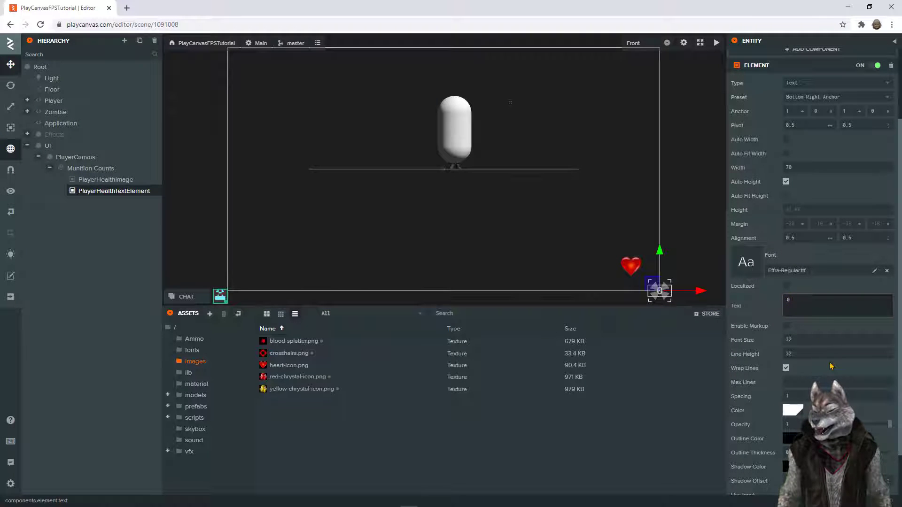
{"action": "type", "text": "100"}
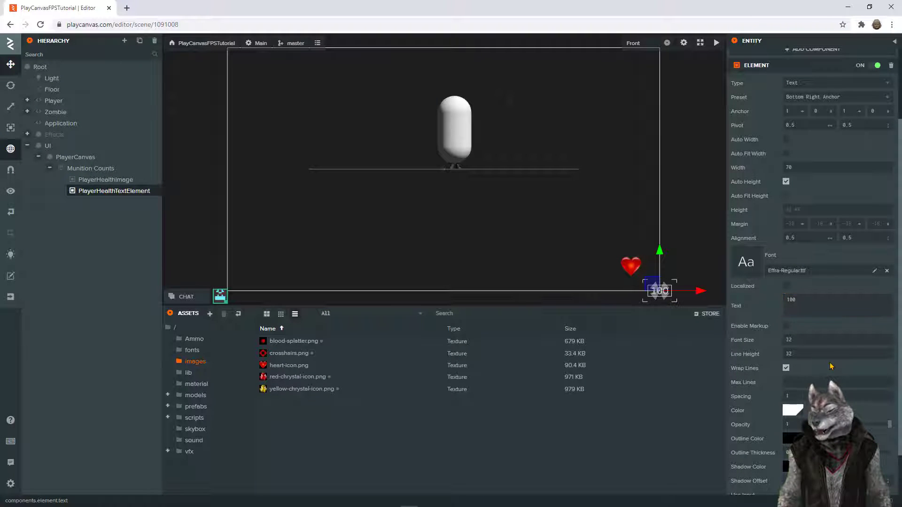
- Set the health text's font size to 20 and move it just below the heart, to about X -85, Y 28
{"action": "left_click", "coordinate": [794, 339]}
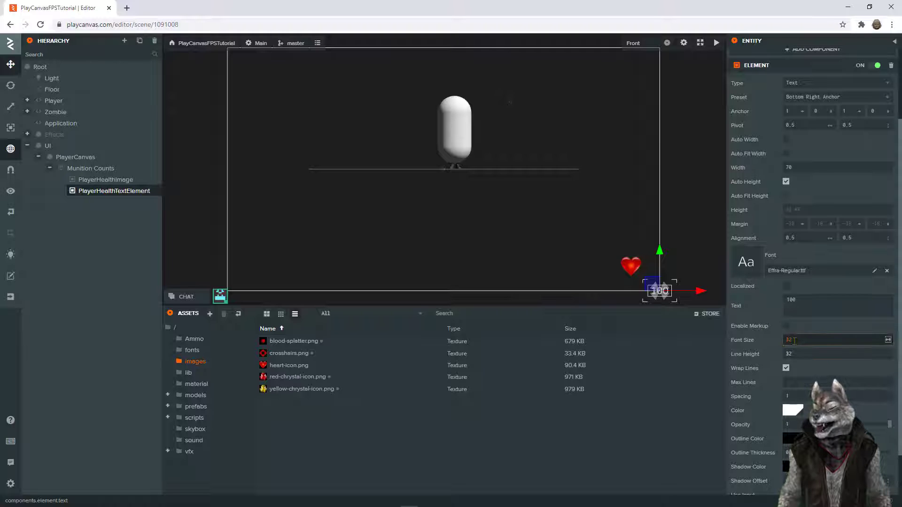
{"action": "type", "text": "20"}
{"action": "key", "text": "Return"}
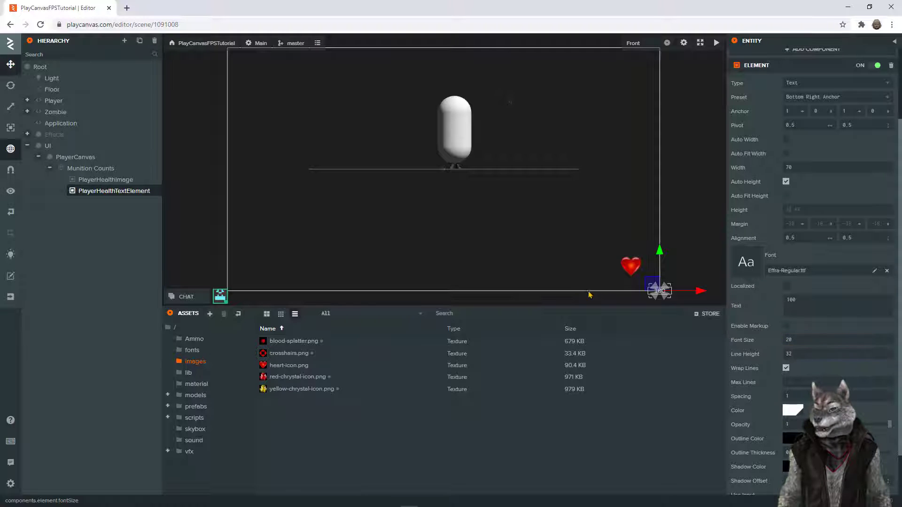
{"action": "left_click_drag", "start_coordinate": [650, 283], "coordinate": [620, 275]}
{"action": "left_click", "coordinate": [621, 275]}
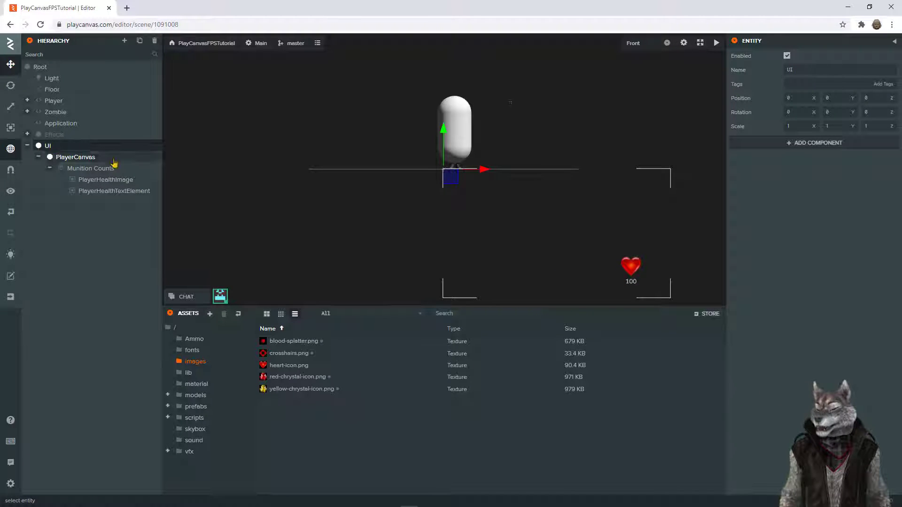
- Attach the uiController script to the UI entity and assign PlayerHealthTextElement to its player health text attribute
{"action": "left_click", "coordinate": [825, 148]}
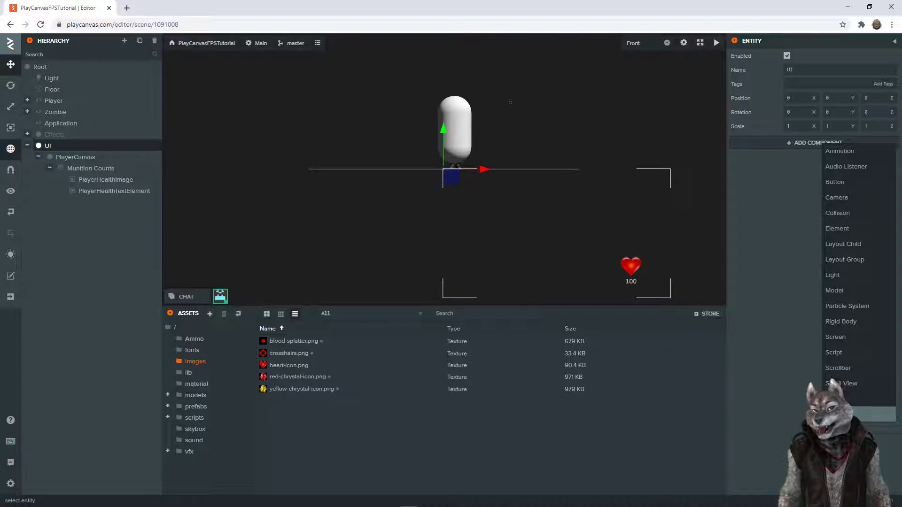
{"action": "left_click", "coordinate": [840, 353]}
{"action": "left_click", "coordinate": [785, 178]}
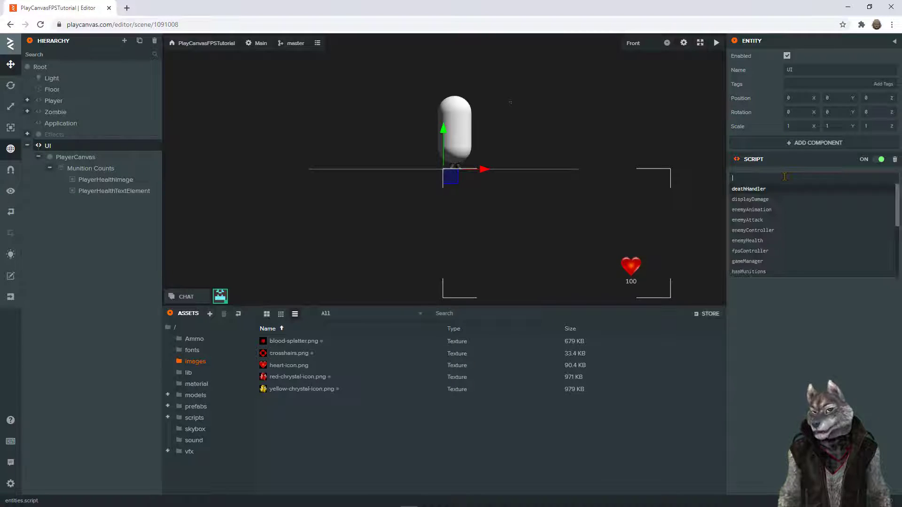
{"action": "scroll", "coordinate": [774, 243], "scroll_direction": "down", "scroll_amount": 5}
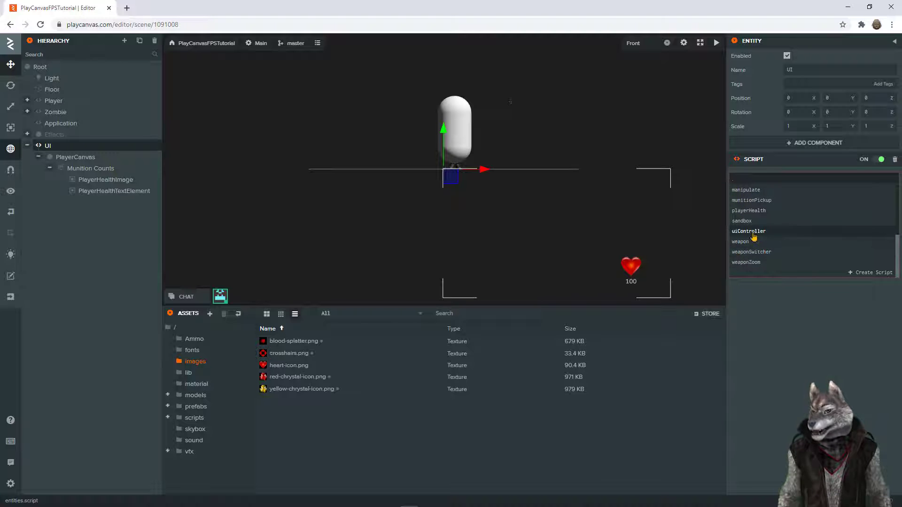
{"action": "left_click", "coordinate": [753, 236]}
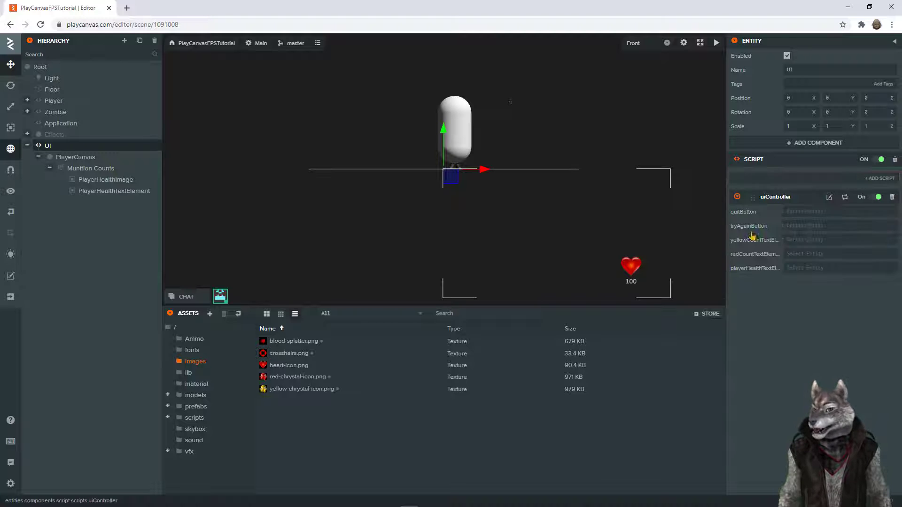
{"action": "left_click_drag", "start_coordinate": [117, 191], "coordinate": [840, 268]}
- Duplicate PlayerHealthImage and PlayerHealthTextElement, and reorder the copies as a pair below the originals in the hierarchy
{"action": "left_click", "coordinate": [112, 180]}
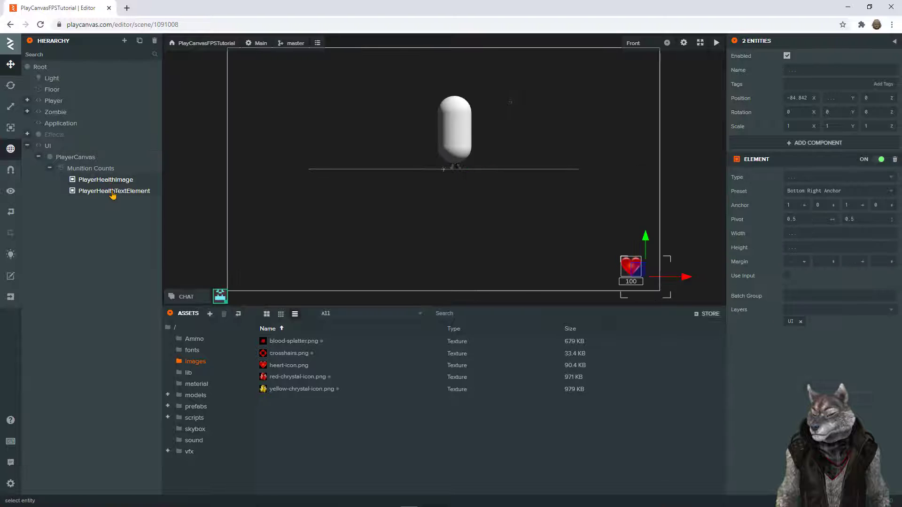
{"action": "left_click", "coordinate": [98, 192], "text": "ctrl"}
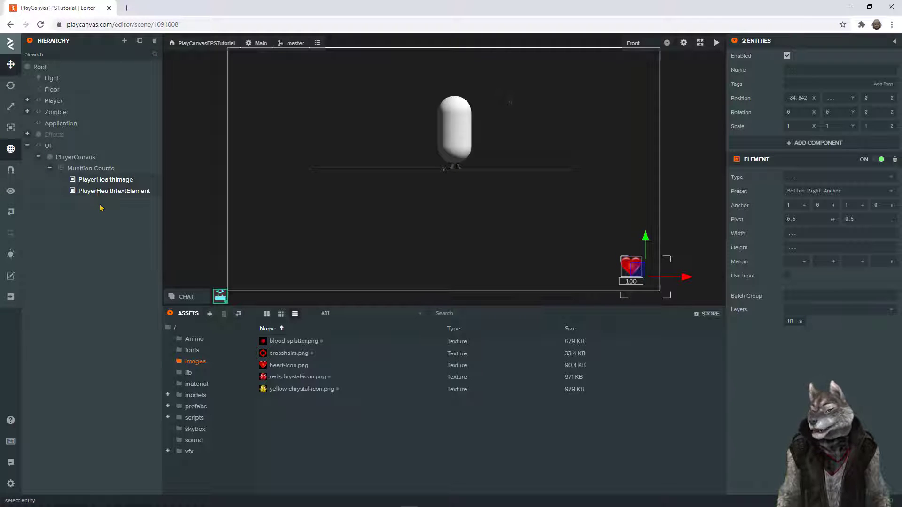
{"action": "key", "text": "ctrl+d"}
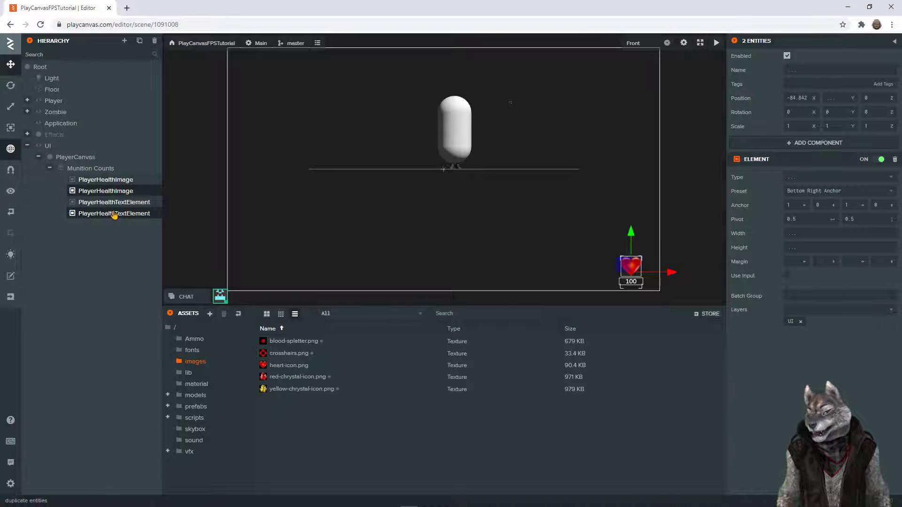
{"action": "left_click", "coordinate": [113, 214]}
{"action": "left_click_drag", "start_coordinate": [113, 192], "coordinate": [111, 207]}
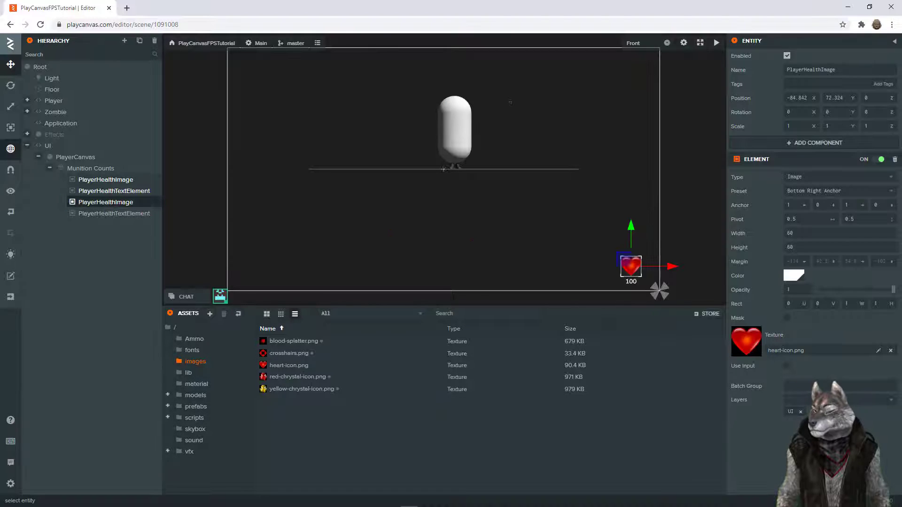
- Rename the duplicated health image as YellowCrystalImage
{"action": "left_click", "coordinate": [811, 70]}
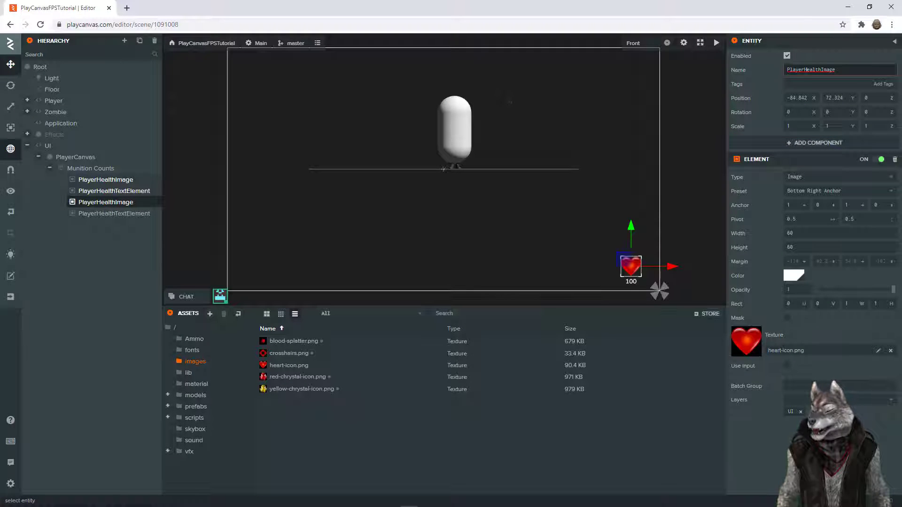
{"action": "key", "text": "BackSpace"}
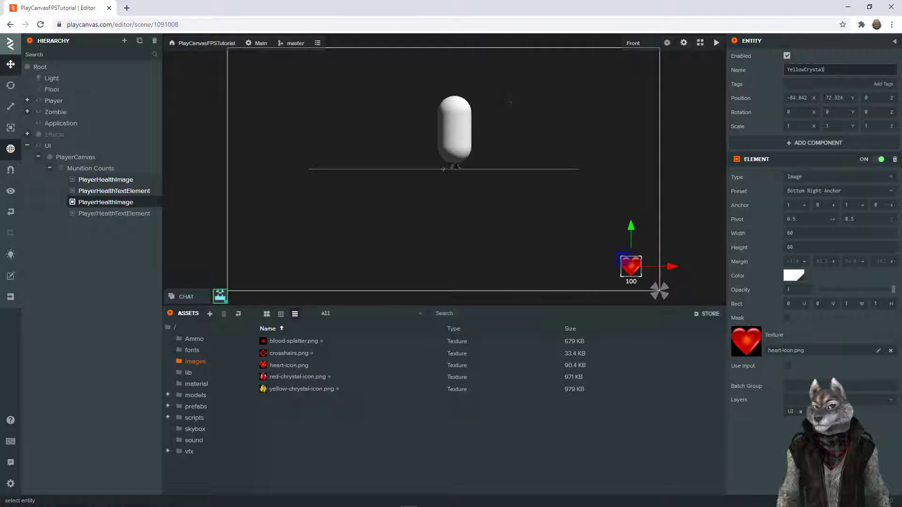
{"action": "key", "text": "Return"}
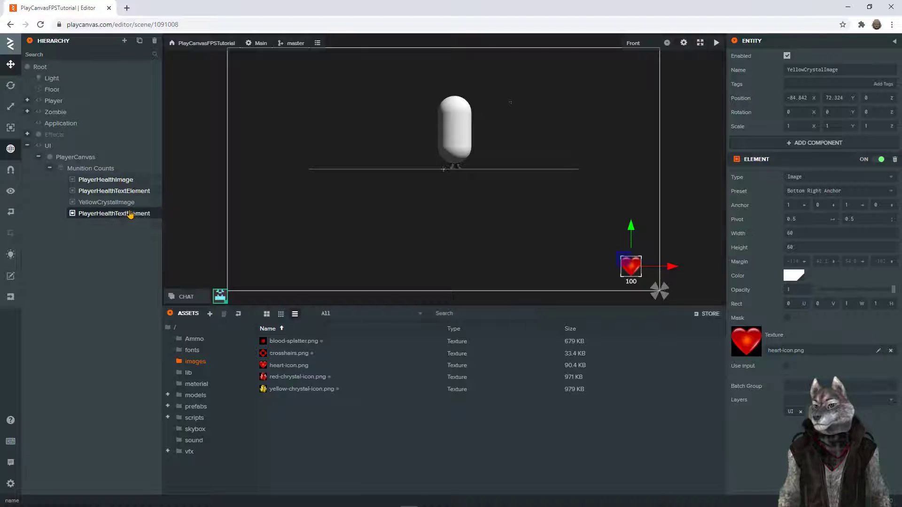
- Rename the duplicated health text element as YellowCountTextElement
{"action": "left_click", "coordinate": [127, 213]}
{"action": "left_click", "coordinate": [796, 69]}
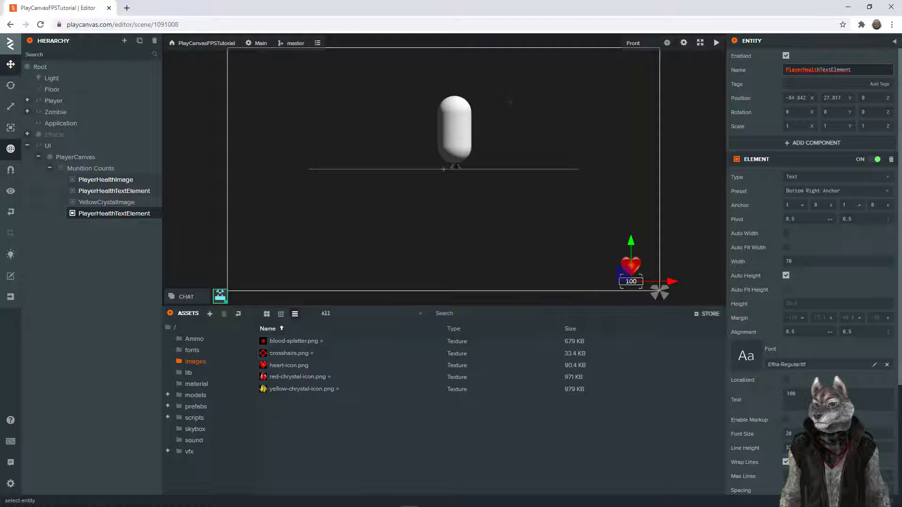
{"action": "type", "text": "YellowCou"}
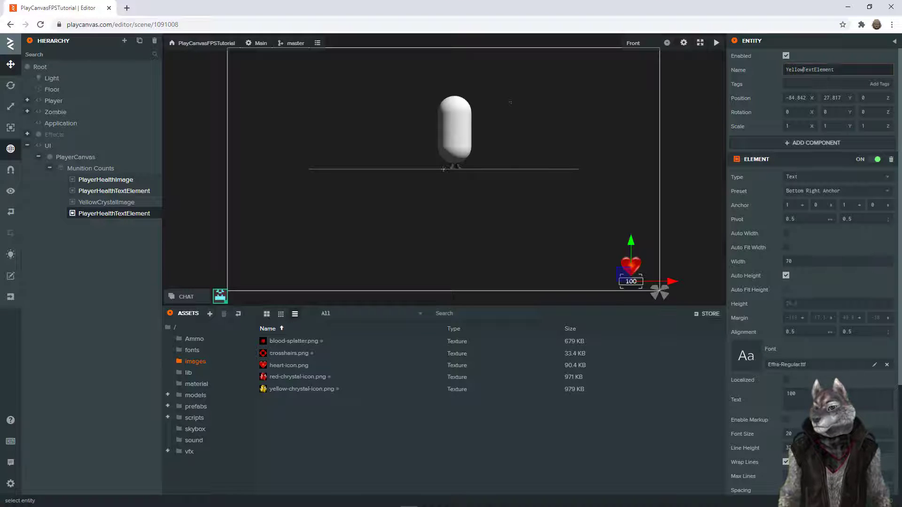
{"action": "type", "text": "nt"}
{"action": "key", "text": "Return"}
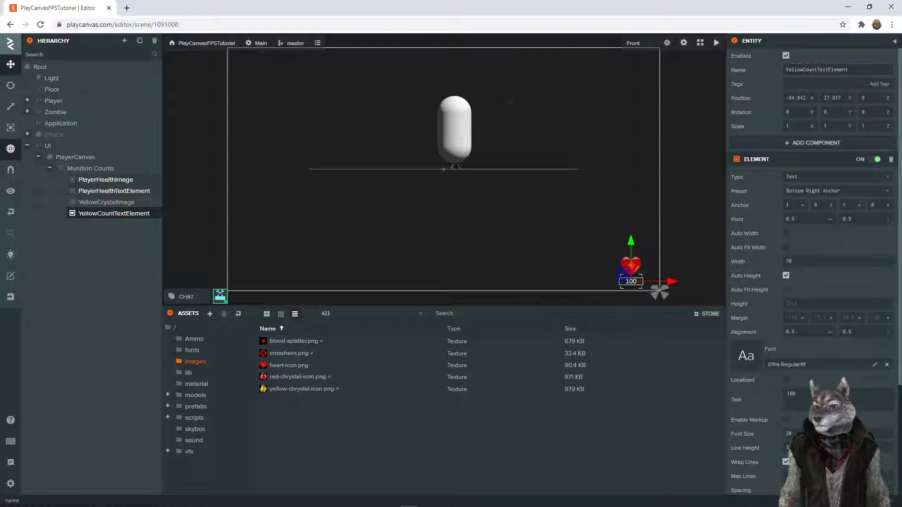
- Set the preset of both YellowCrystalImage and YellowCountTextElement to Bottom Left Anchor
{"action": "left_click", "coordinate": [106, 202]}
{"action": "left_click", "coordinate": [117, 214], "text": "ctrl"}
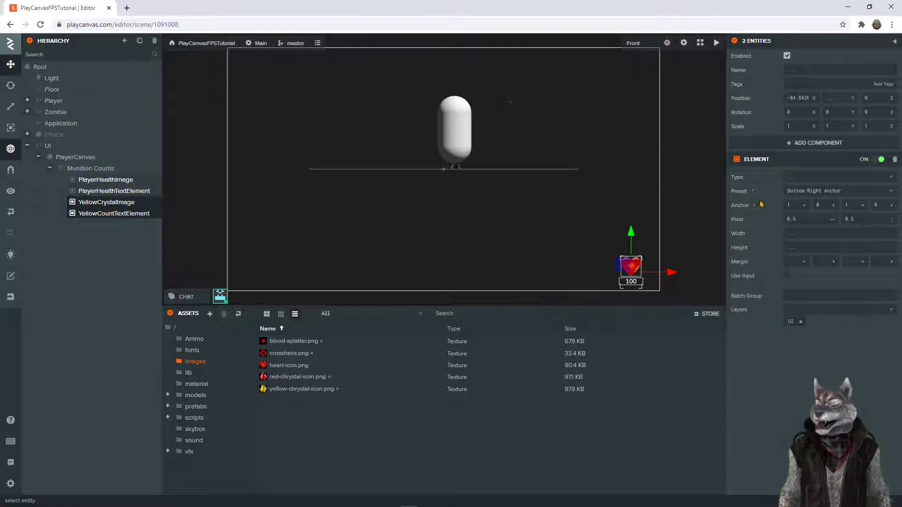
{"action": "left_click", "coordinate": [843, 192]}
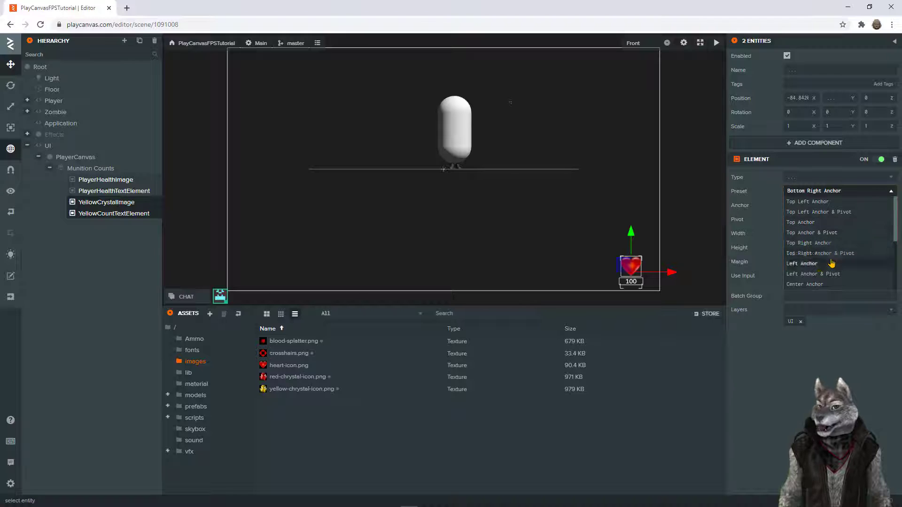
{"action": "scroll", "coordinate": [831, 263], "scroll_direction": "down", "scroll_amount": 3}
{"action": "left_click", "coordinate": [816, 258]}
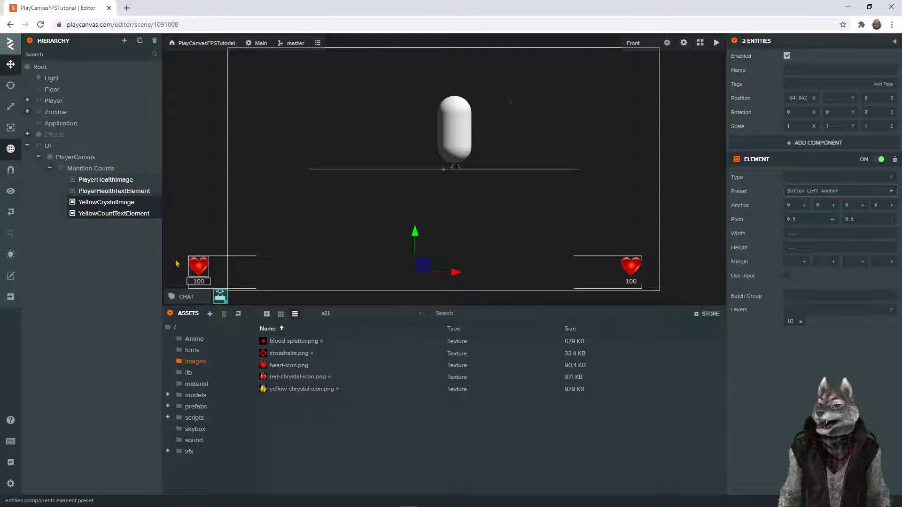
- Move YellowCrystalImage to about X 70, Y 72 and YellowCountTextElement to about X 70, Y 26, inside the screen's lower-left corner
{"action": "left_click", "coordinate": [96, 206]}
{"action": "left_click_drag", "start_coordinate": [210, 260], "coordinate": [262, 259]}
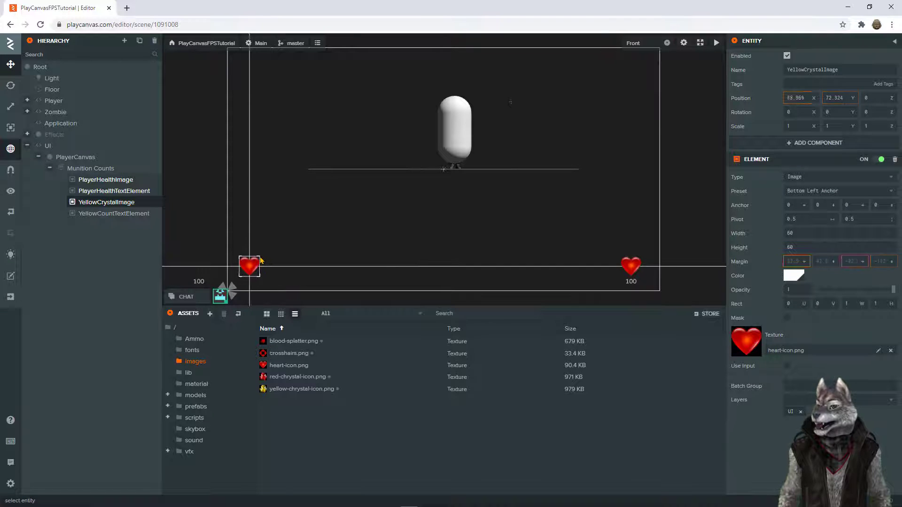
{"action": "left_click", "coordinate": [115, 216]}
{"action": "left_click_drag", "start_coordinate": [209, 277], "coordinate": [261, 276]}
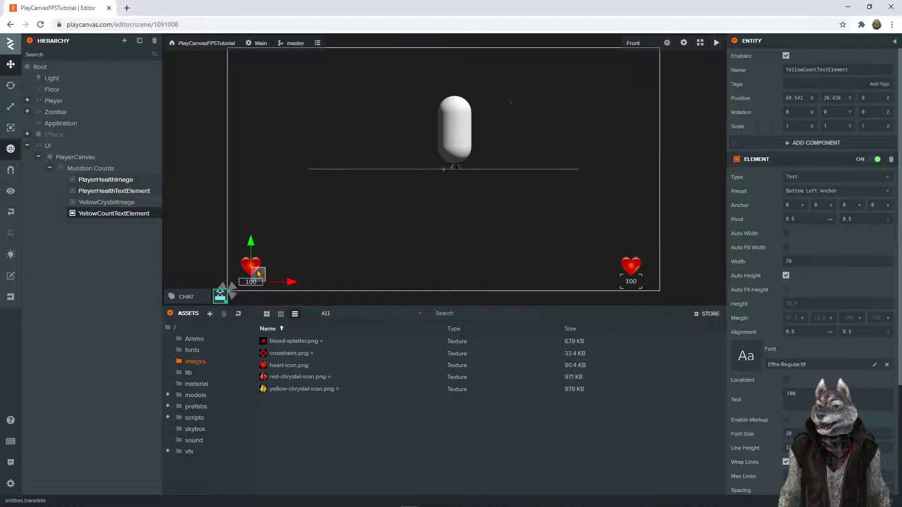
- Assign yellow-chrystal-icon.png as the texture of YellowCrystalImage and set its size to 60 by 60
{"action": "left_click", "coordinate": [106, 203]}
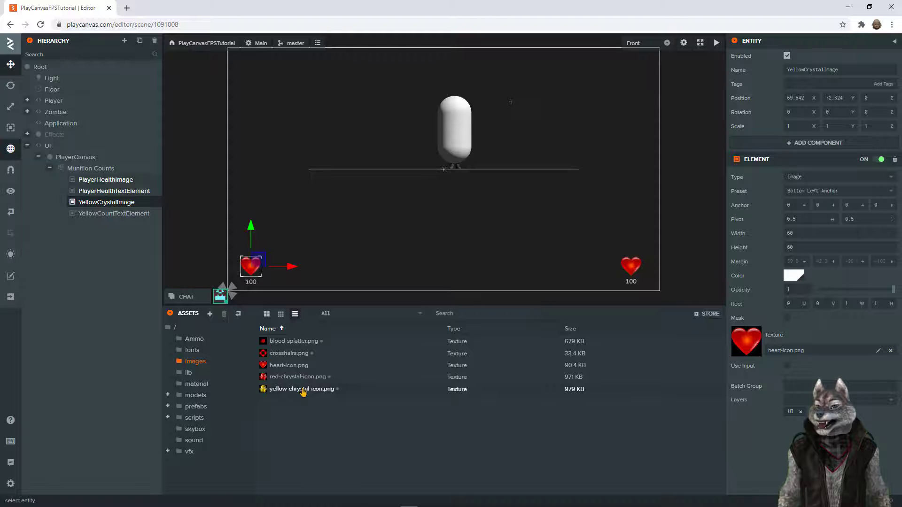
{"action": "left_click_drag", "start_coordinate": [302, 389], "coordinate": [739, 349]}
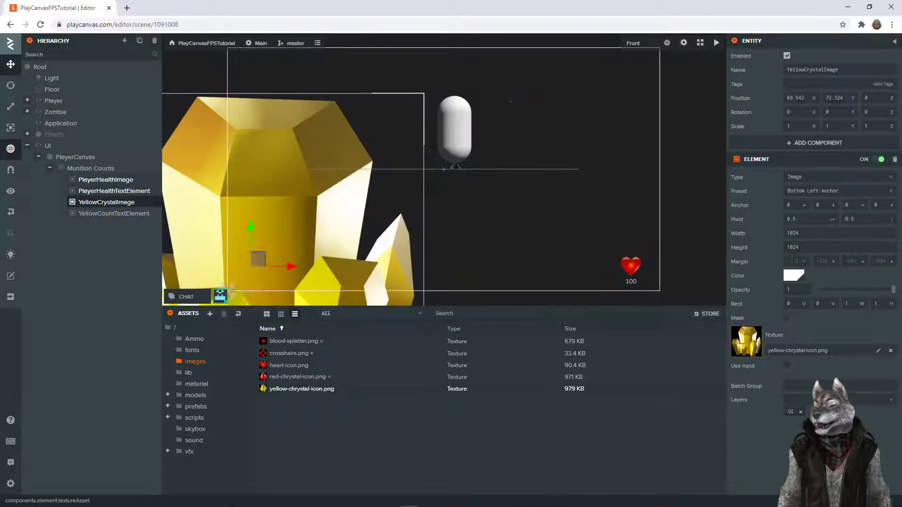
{"action": "left_click", "coordinate": [794, 234]}
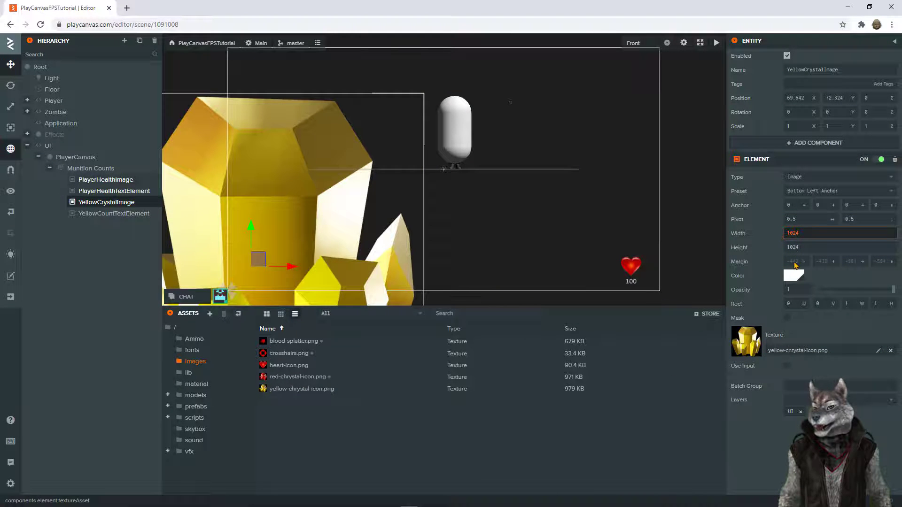
{"action": "type", "text": "60"}
{"action": "key", "text": "Tab"}
{"action": "type", "text": "60"}
{"action": "key", "text": "Return"}
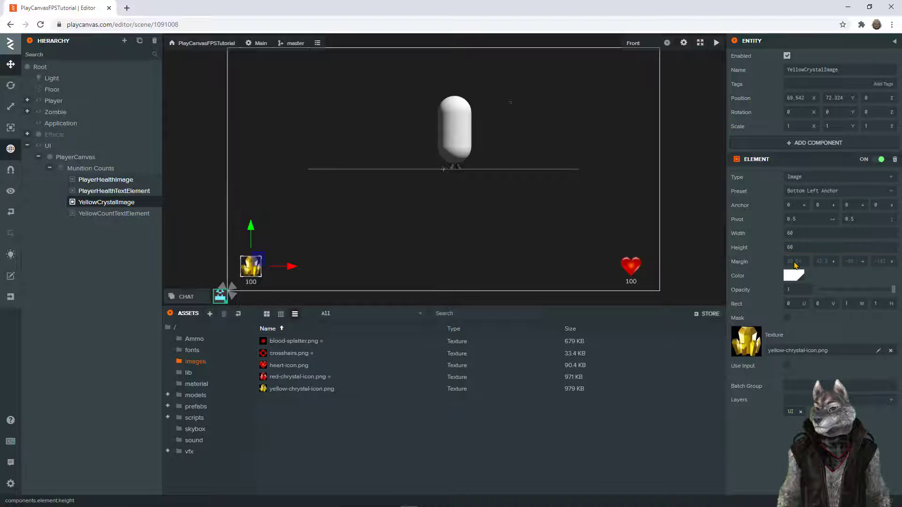
{"action": "left_click", "coordinate": [201, 261]}
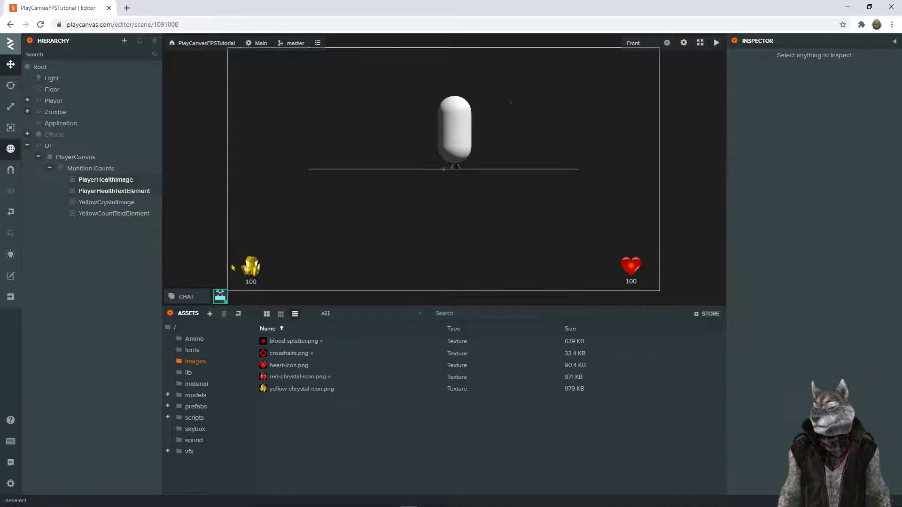
- Duplicate YellowCrystalImage and YellowCountTextElement, and reorder the duplicate image to sit between the two count text elements
{"action": "left_click", "coordinate": [248, 269]}
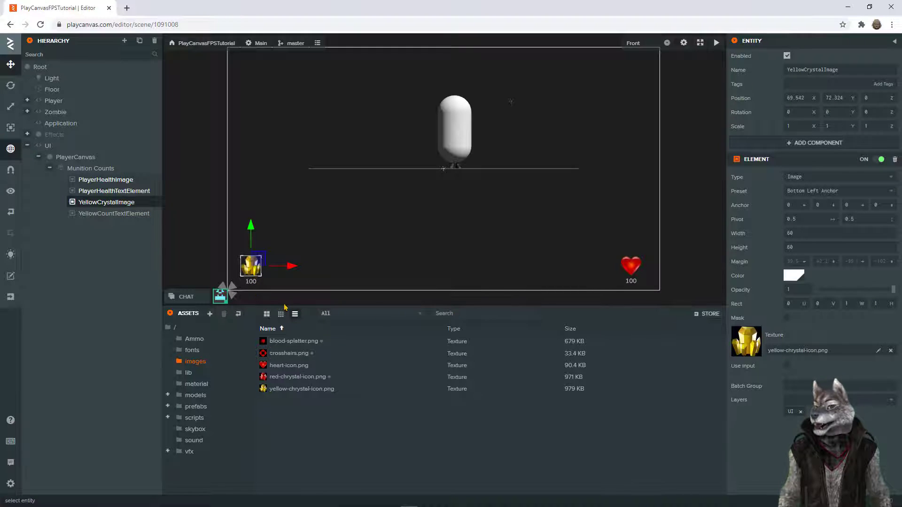
{"action": "left_click", "coordinate": [110, 214]}
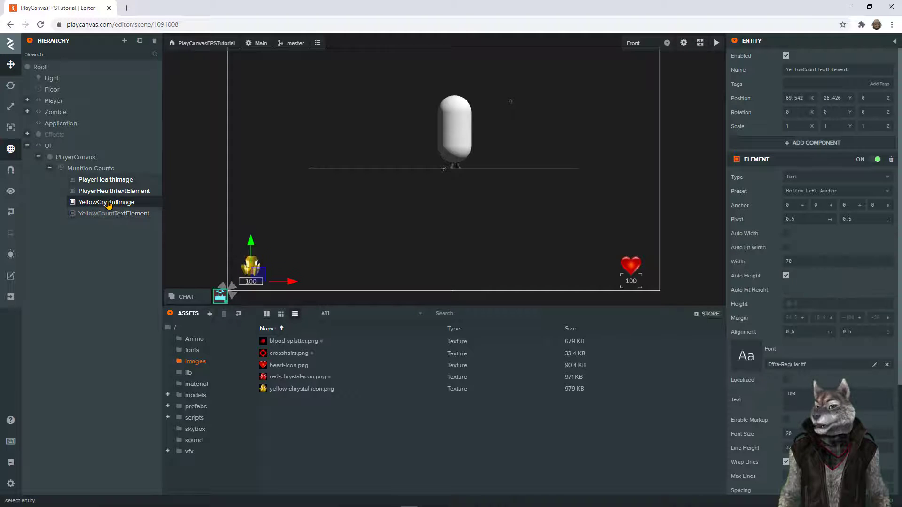
{"action": "left_click", "coordinate": [111, 202]}
{"action": "left_click", "coordinate": [107, 214], "text": "shift"}
{"action": "key", "text": "ctrl+d"}
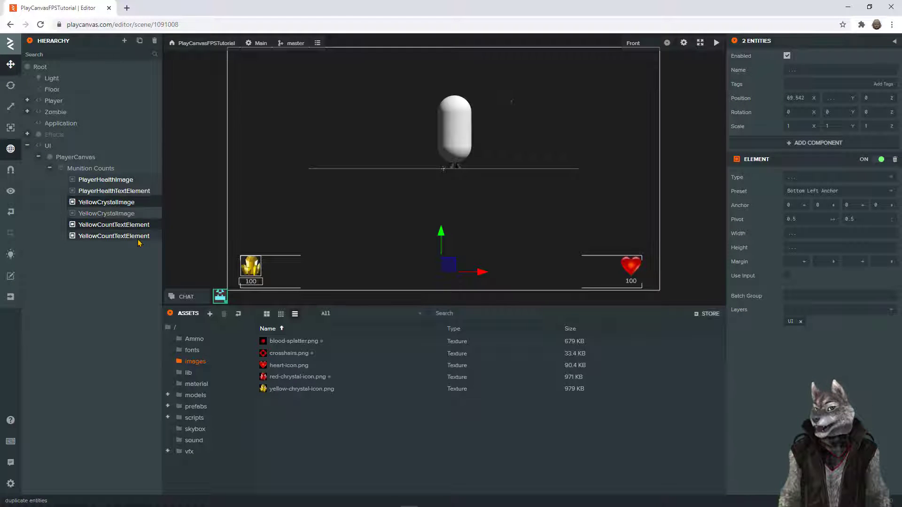
{"action": "left_click", "coordinate": [112, 225]}
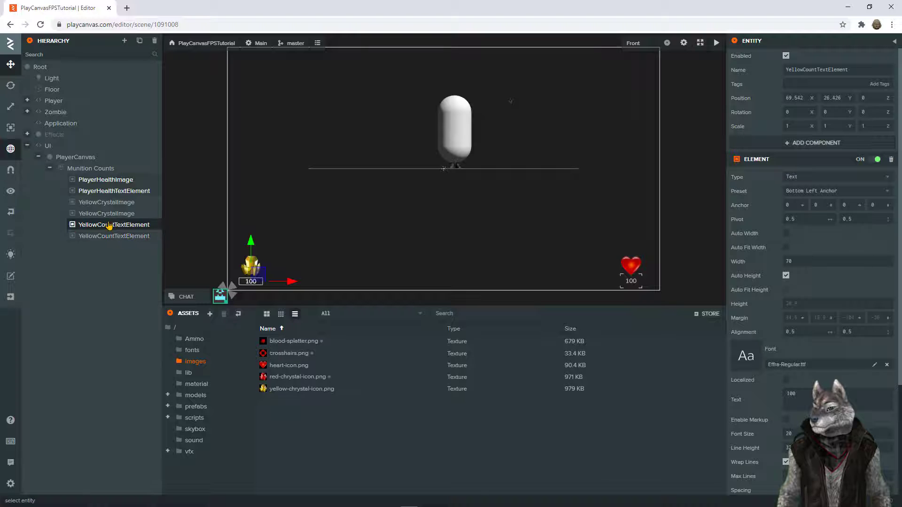
{"action": "left_click_drag", "start_coordinate": [107, 214], "coordinate": [105, 235]}
- Rename the duplicated crystal image element as RedCrystalImage
{"action": "left_click", "coordinate": [106, 225]}
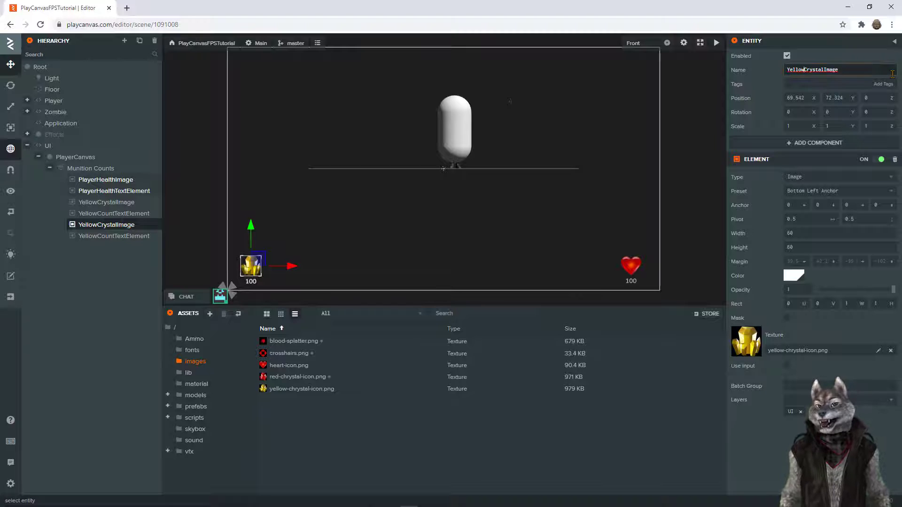
{"action": "key", "text": "BackSpace"}
{"action": "key", "text": "BackSpace"}
{"action": "key", "text": "BackSpace"}
{"action": "key", "text": "BackSpace"}
{"action": "key", "text": "BackSpace"}
{"action": "key", "text": "BackSpace"}
{"action": "type", "text": "R"}
{"action": "key", "text": "Return"}
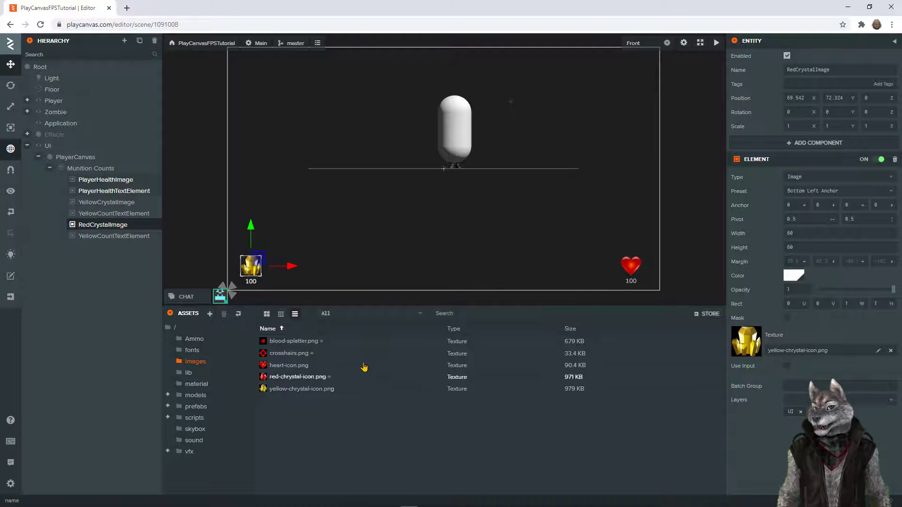
- Assign red-chrystal-icon.png as the texture of RedCrystalImage and set its size to 60 by 60
{"action": "left_click_drag", "start_coordinate": [294, 377], "coordinate": [770, 345]}
{"action": "left_click", "coordinate": [809, 233]}
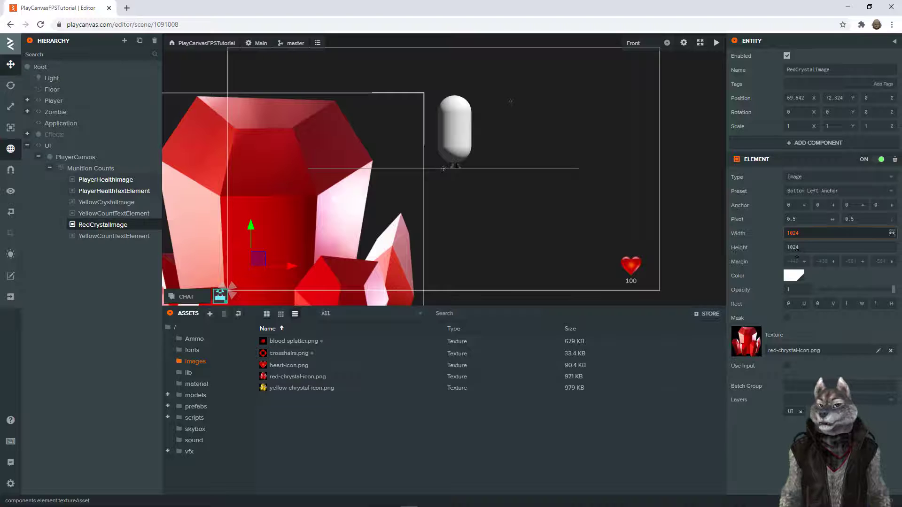
{"action": "type", "text": "60"}
{"action": "key", "text": "Tab"}
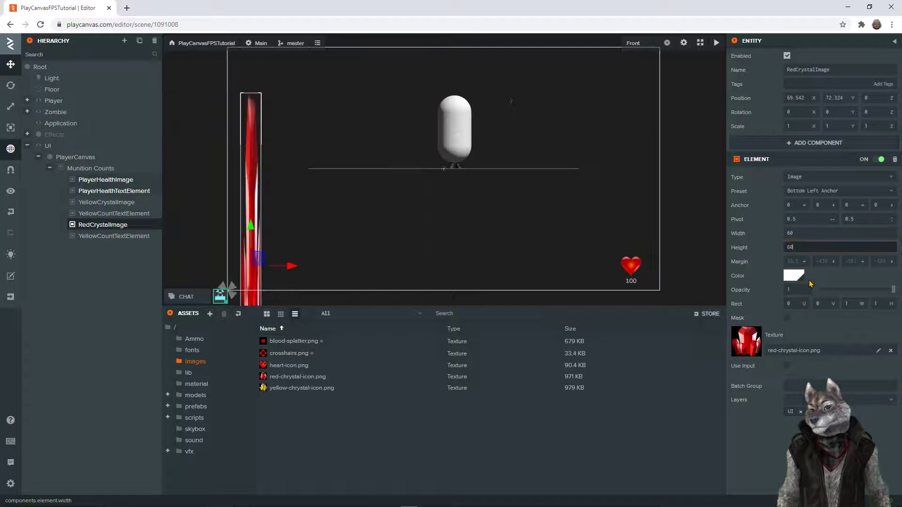
{"action": "key", "text": "Return"}
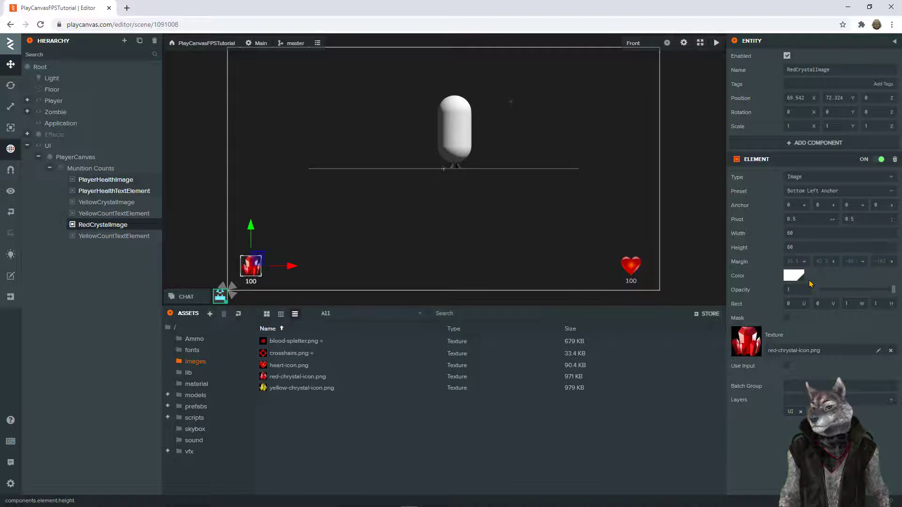
- Rename the duplicated count text as RedCountTextElement and move it together with RedCrystalImage horizontally to about X 153
{"action": "left_click", "coordinate": [114, 236]}
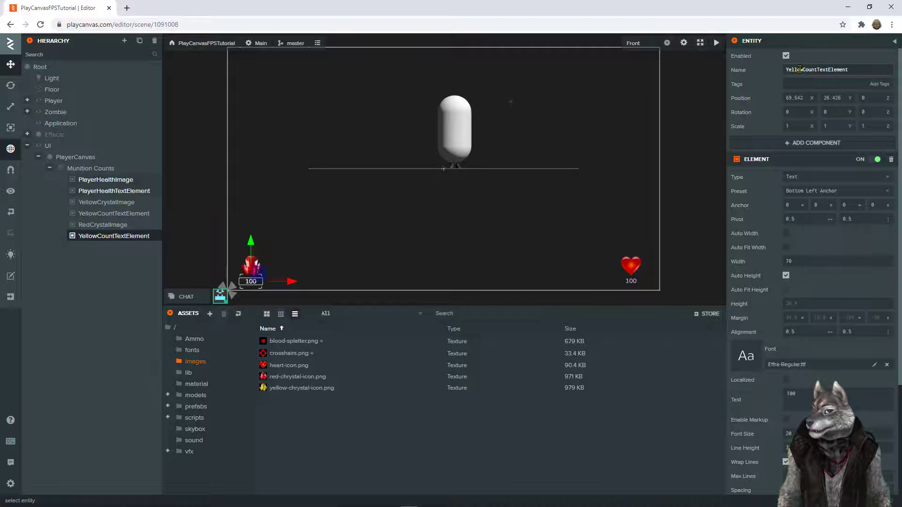
{"action": "left_click_drag", "start_coordinate": [802, 70], "coordinate": [780, 124]}
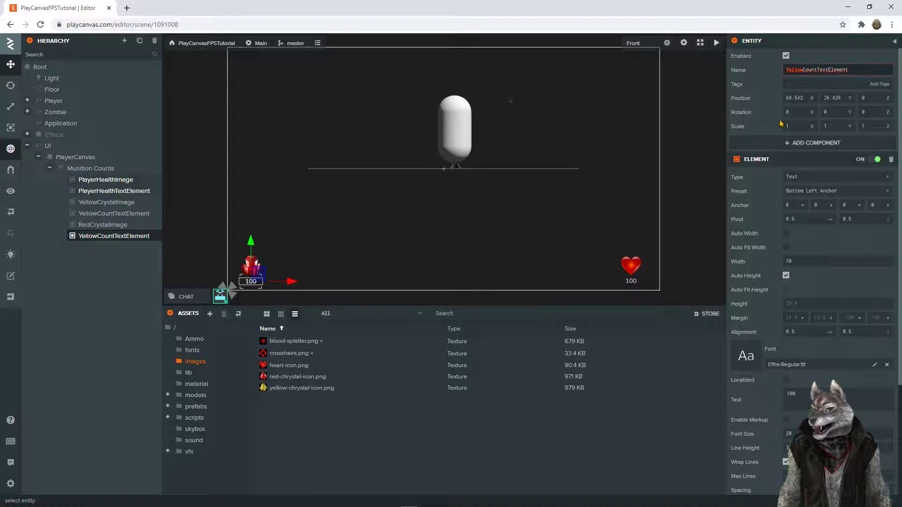
{"action": "type", "text": "Red"}
{"action": "key", "text": "Return"}
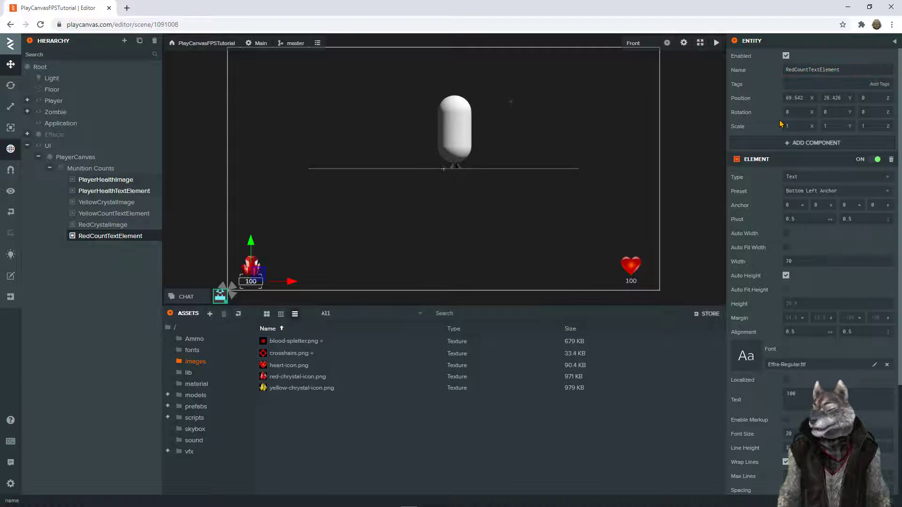
{"action": "left_click", "coordinate": [104, 226], "text": "ctrl"}
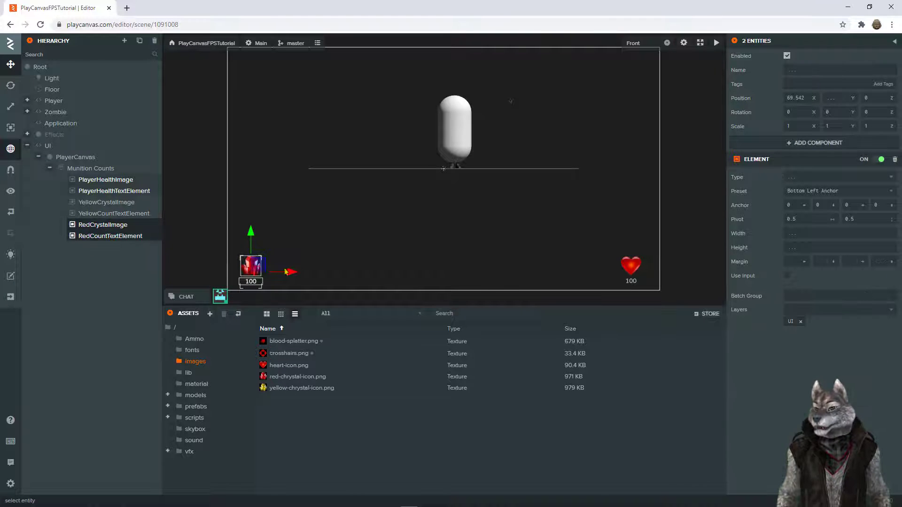
{"action": "left_click_drag", "start_coordinate": [285, 271], "coordinate": [321, 279]}
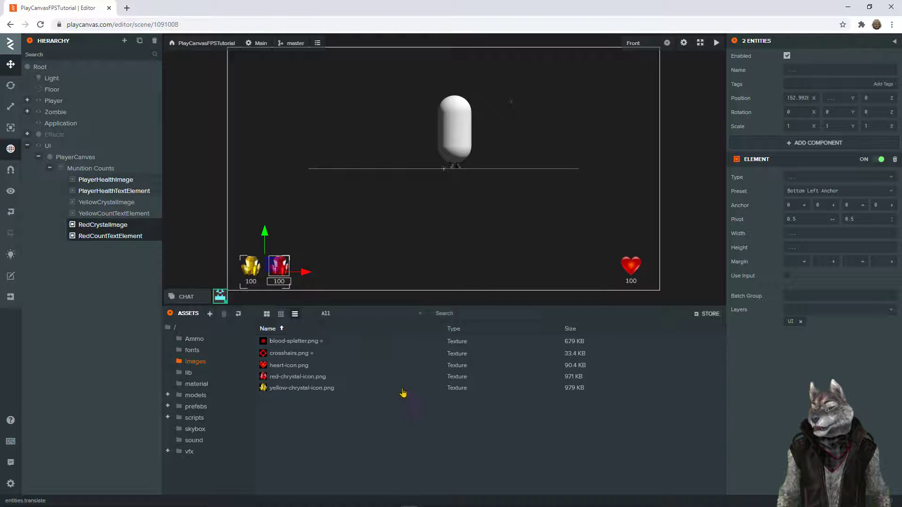
- Assign RedCountTextElement and YellowCountTextElement to the matching red and yellow count attributes of the UI entity's uiController script
{"action": "left_click", "coordinate": [49, 146]}
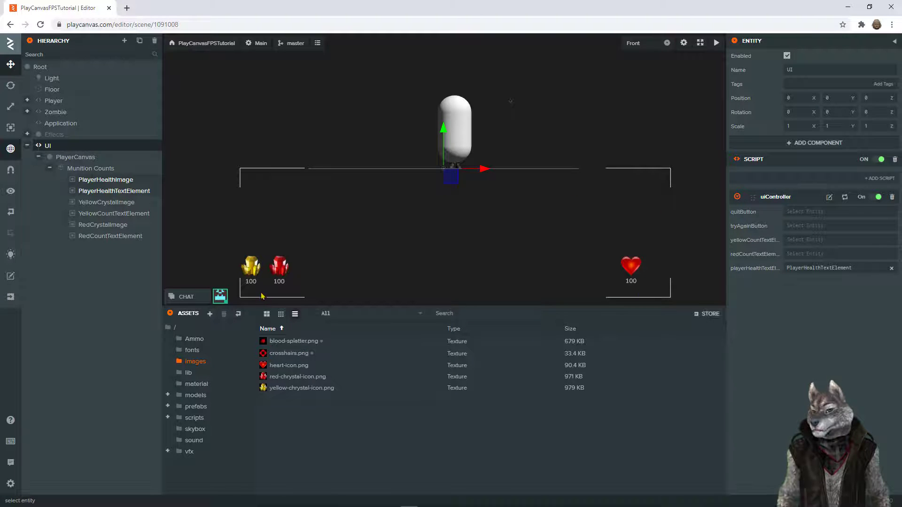
{"action": "mouse_move", "coordinate": [117, 241]}
{"action": "left_mouse_down"}
{"action": "mouse_move", "coordinate": [343, 258]}
{"action": "mouse_move", "coordinate": [796, 253]}
{"action": "mouse_move", "coordinate": [192, 249]}
{"action": "mouse_move", "coordinate": [114, 239]}
{"action": "left_mouse_up"}
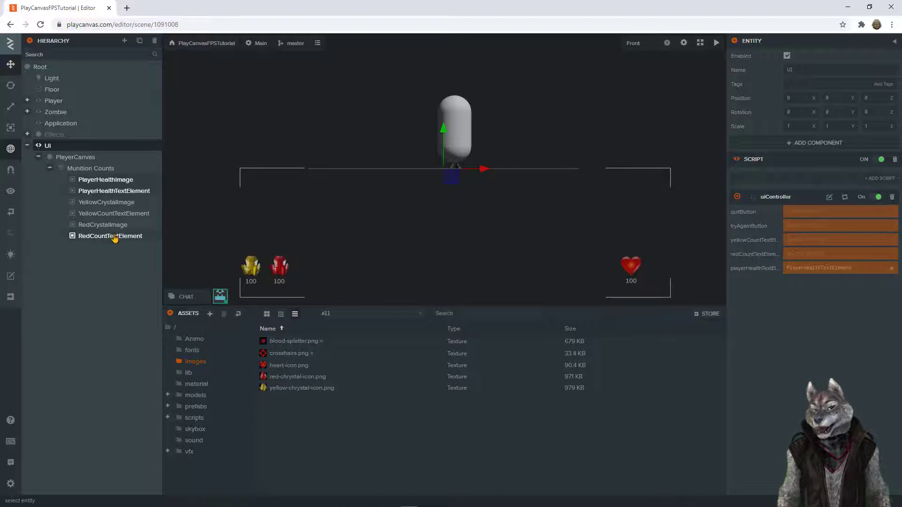
{"action": "left_click_drag", "start_coordinate": [730, 266], "coordinate": [808, 254]}
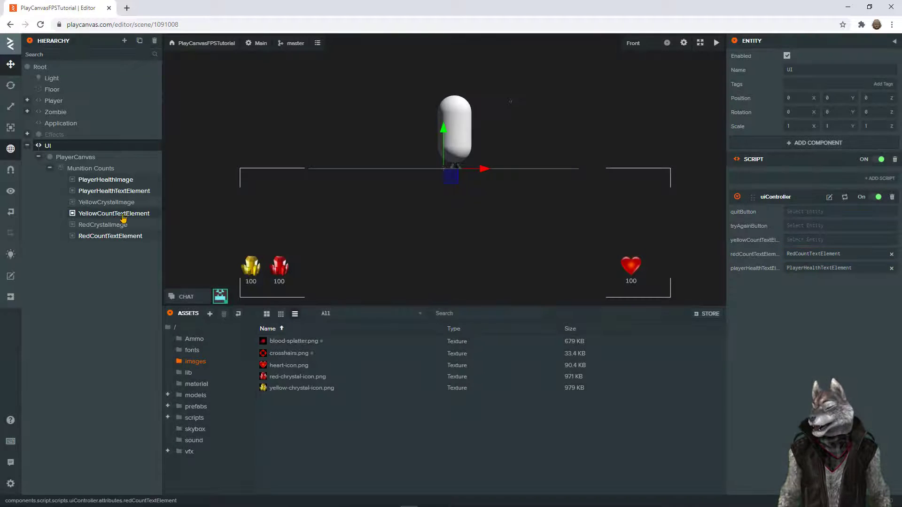
{"action": "left_click_drag", "start_coordinate": [117, 214], "coordinate": [796, 240]}
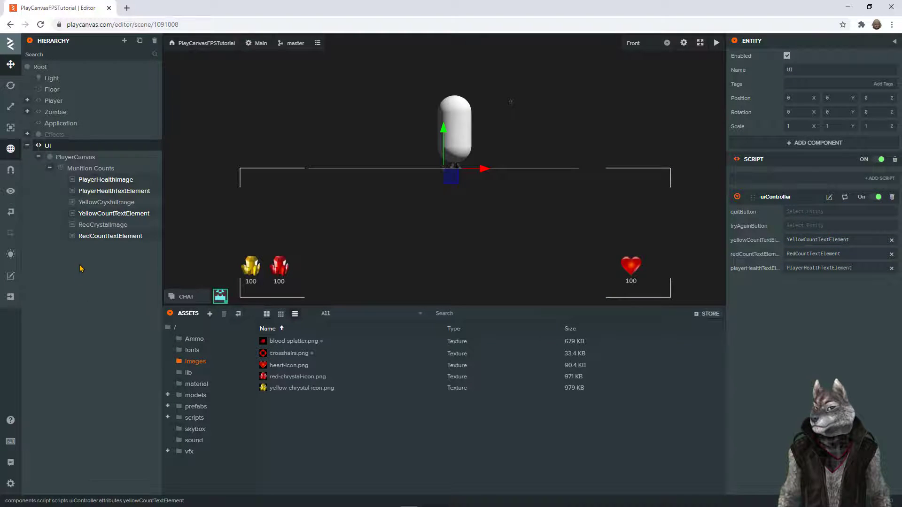
- Collapse the PlayerCanvas hierarchy and add a new empty entity named GameCanvas under UI
{"action": "left_click", "coordinate": [50, 168]}
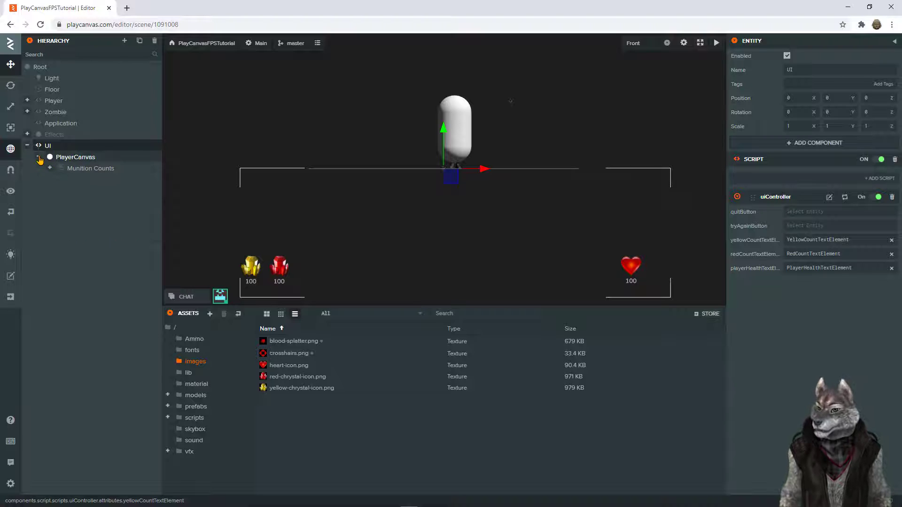
{"action": "left_click", "coordinate": [39, 156]}
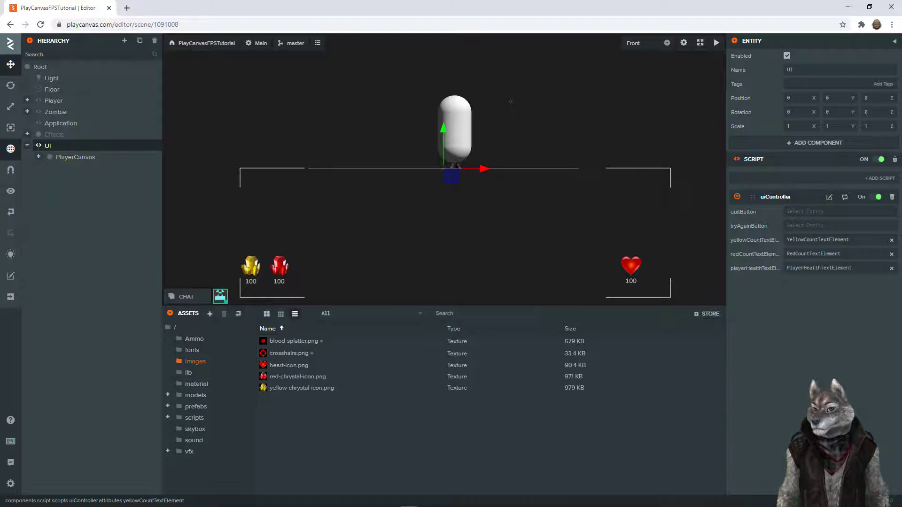
{"action": "right_click", "coordinate": [50, 146]}
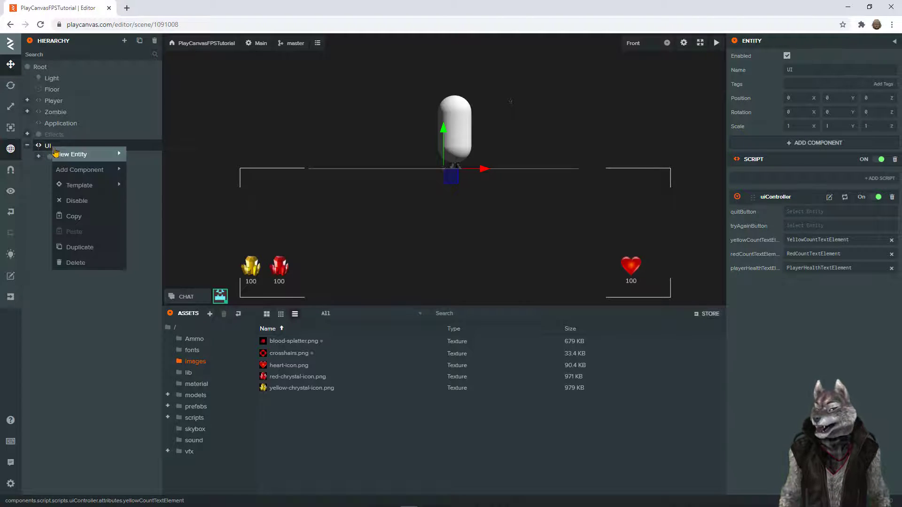
{"action": "mouse_move", "coordinate": [108, 155]}
{"action": "left_click", "coordinate": [150, 155]}
{"action": "left_click", "coordinate": [805, 85]}
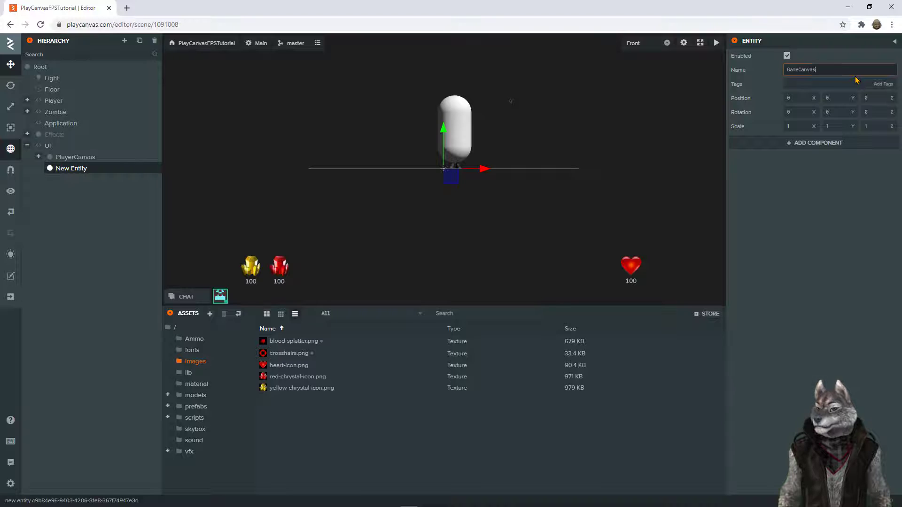
{"action": "type", "text": "GameCanvas"}
{"action": "key", "text": "Return"}
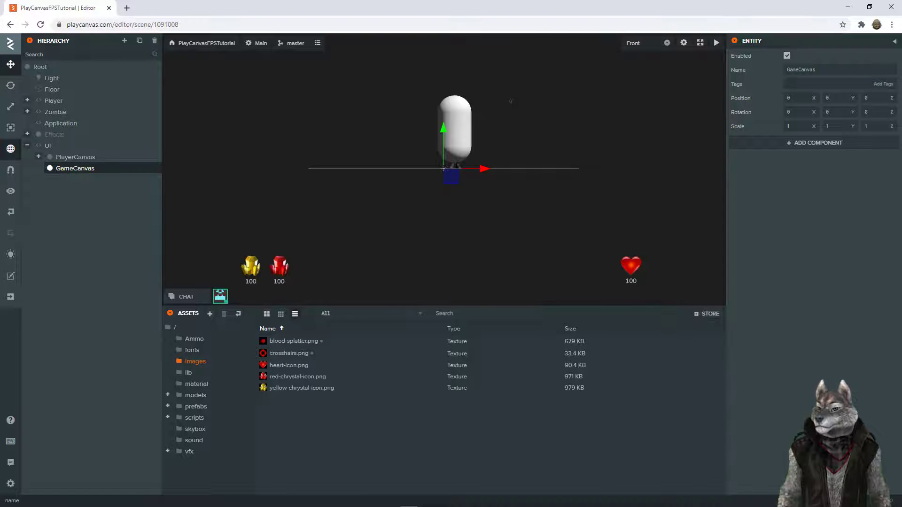
- Add a 2D Screen as a child of GameCanvas
{"action": "right_click", "coordinate": [82, 173]}
{"action": "mouse_move", "coordinate": [84, 176]}
{"action": "mouse_move", "coordinate": [200, 301]}
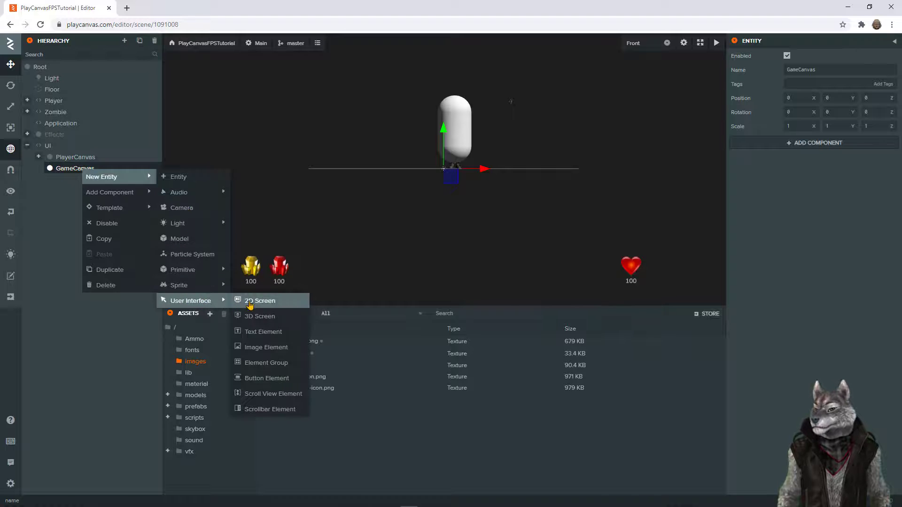
{"action": "left_click", "coordinate": [250, 303]}
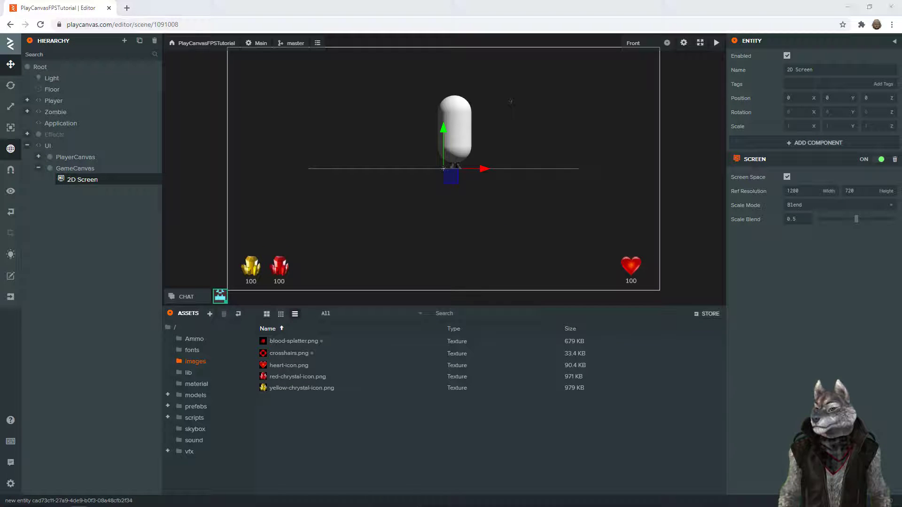
- Add a button element under GameCanvas's 2D Screen and name it TryAgainButton
{"action": "right_click", "coordinate": [88, 183]}
{"action": "mouse_move", "coordinate": [117, 186]}
{"action": "mouse_move", "coordinate": [197, 301]}
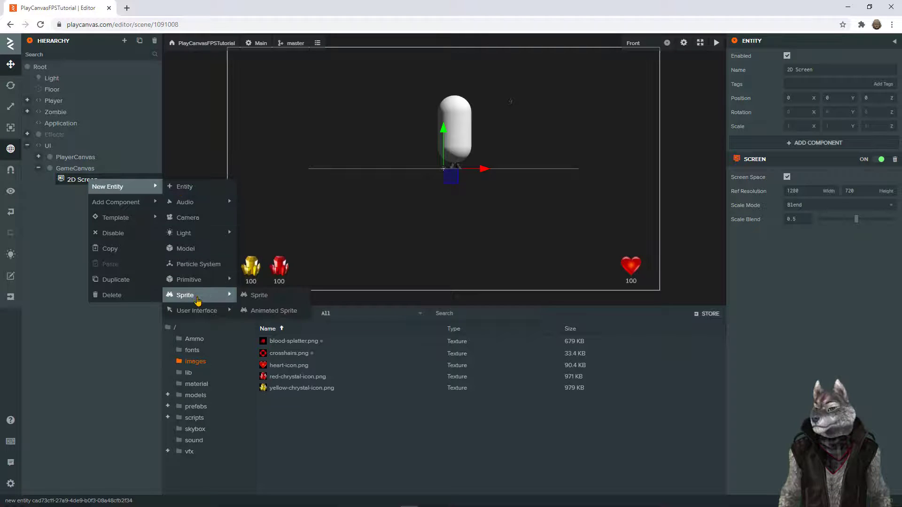
{"action": "left_click", "coordinate": [281, 388]}
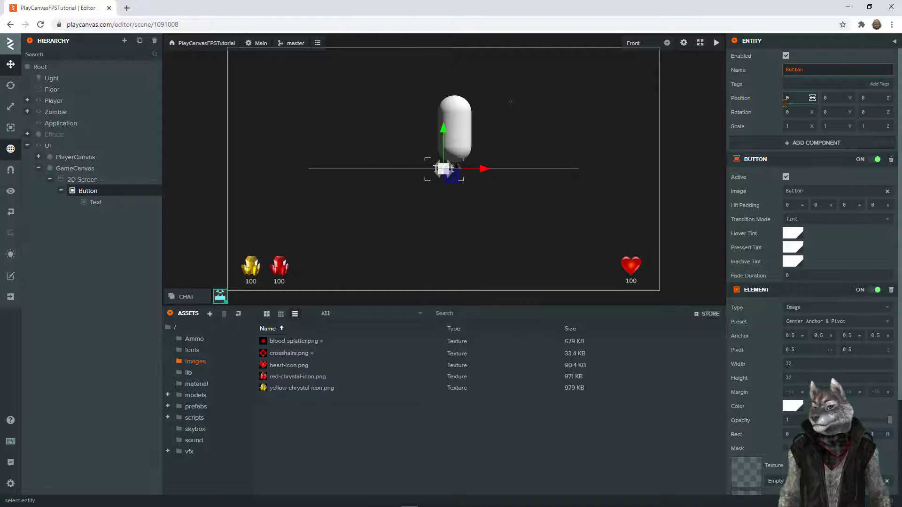
{"action": "type", "text": "TryAgainButton"}
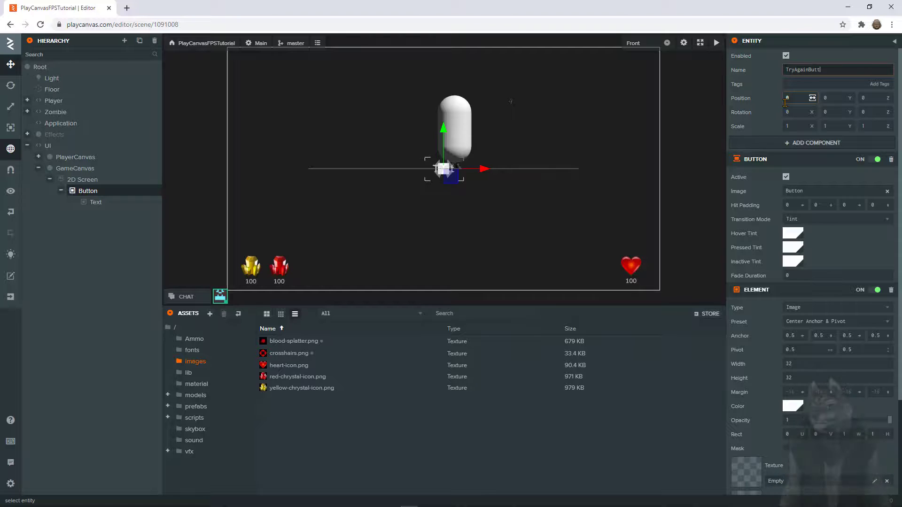
{"action": "key", "text": "Return"}
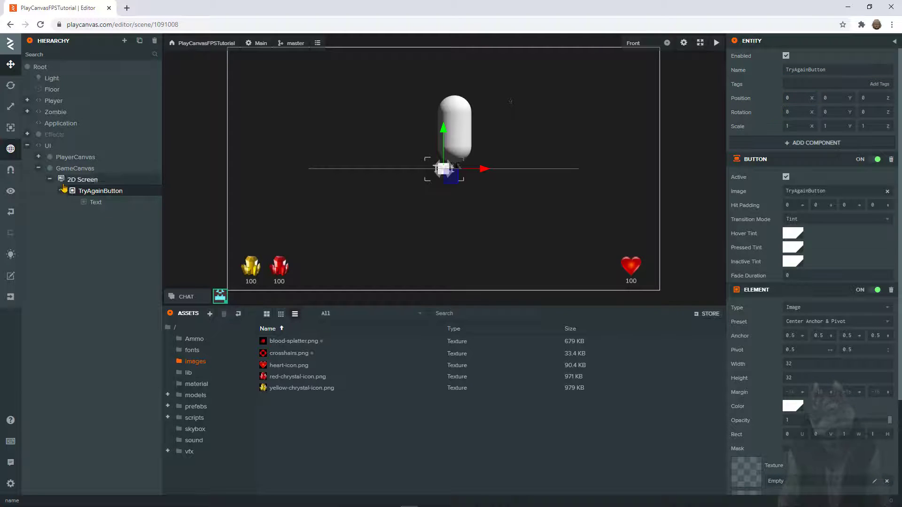
- Set the text of TryAgainButton's child text element to "Try Again!"
{"action": "left_click", "coordinate": [96, 202]}
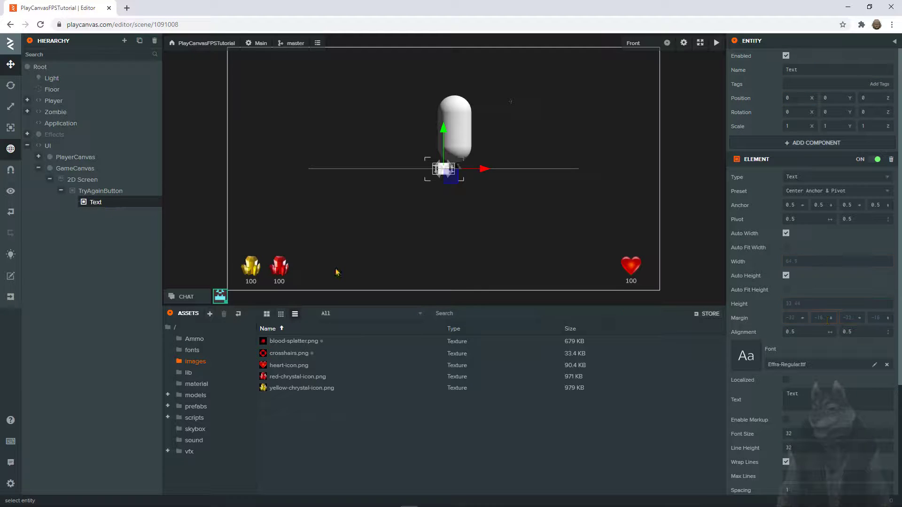
{"action": "left_click", "coordinate": [802, 394]}
{"action": "type", "text": "Try"}
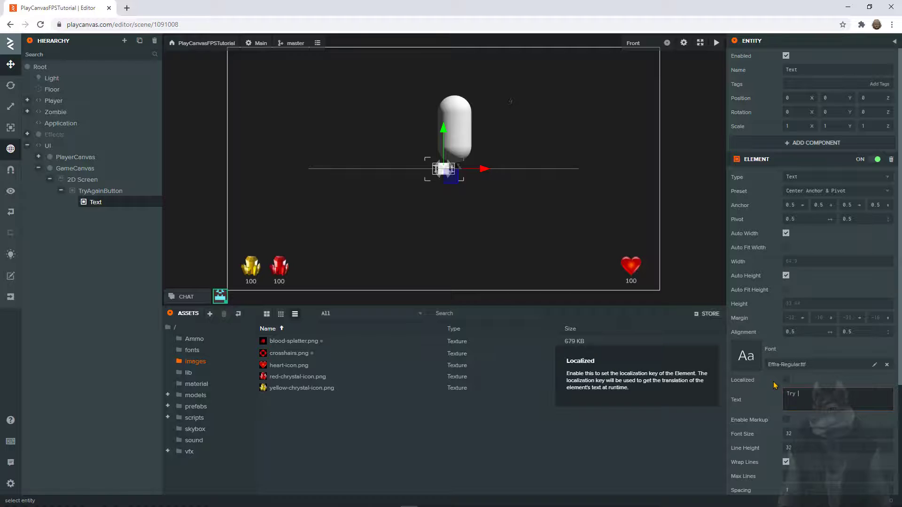
{"action": "type", "text": " Again!"}
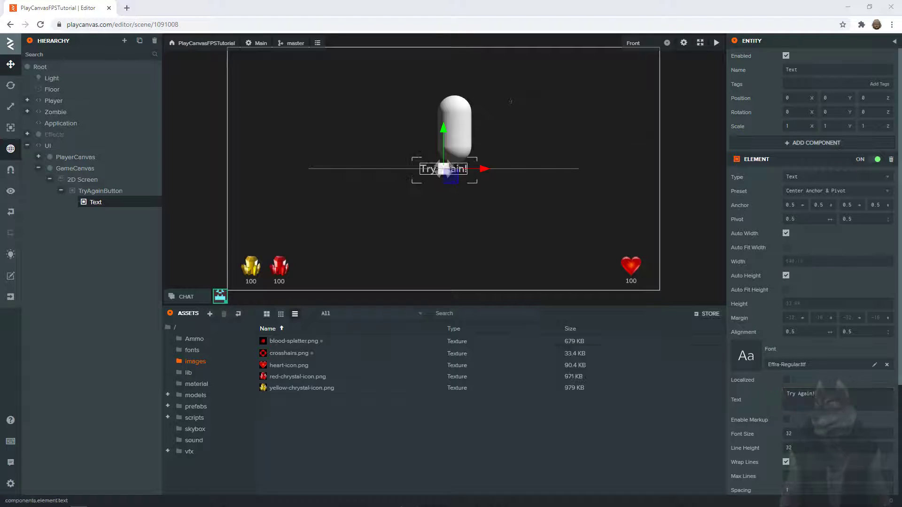
- Set TryAgainButton's element color to B80000 and its width to 200
{"action": "left_click", "coordinate": [109, 191]}
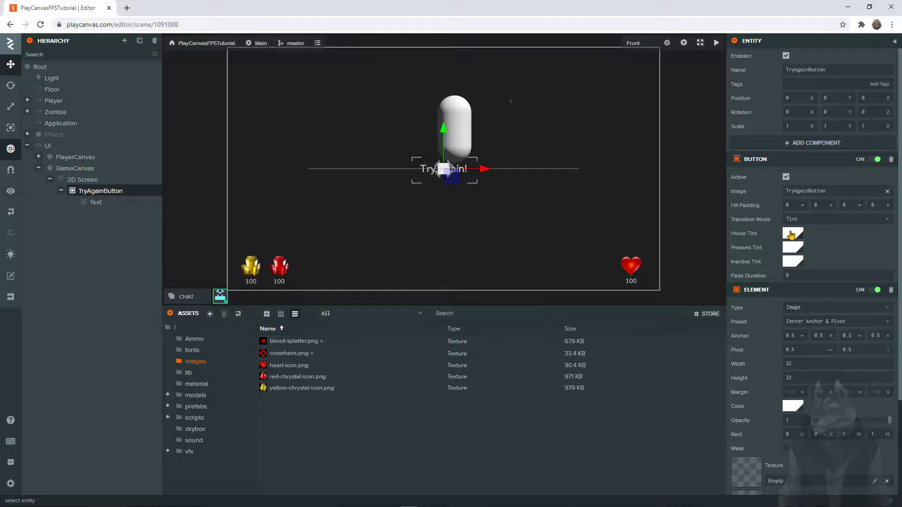
{"action": "left_click", "coordinate": [793, 406]}
{"action": "type", "text": "AC0404"}
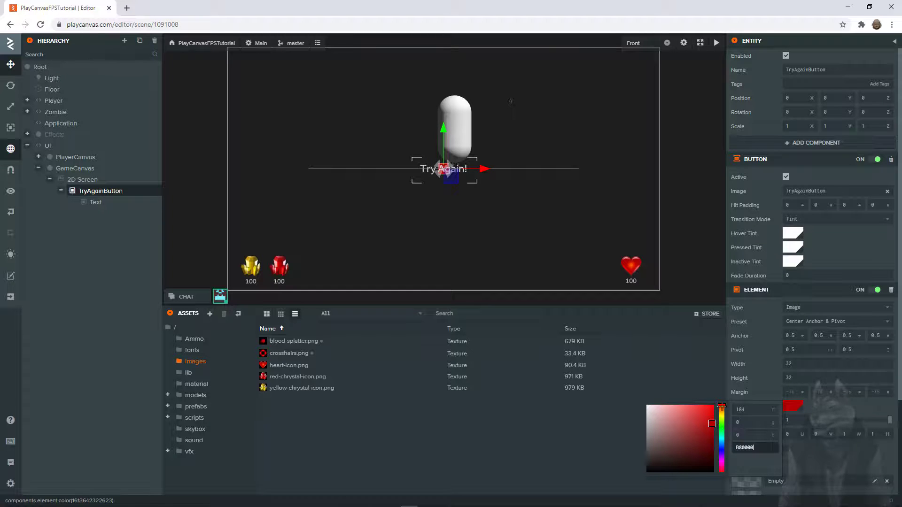
{"action": "left_click", "coordinate": [841, 408]}
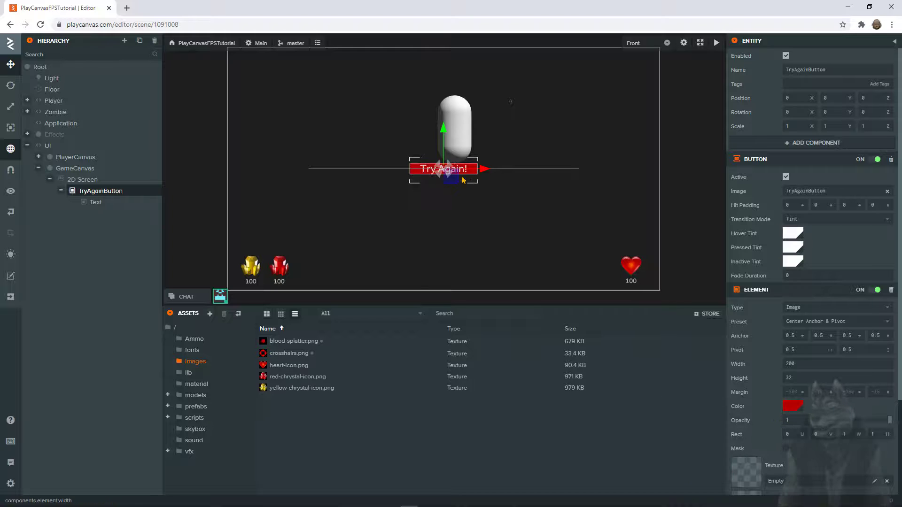
- Set TryAgainButton's hover, pressed and inactive tints to red
{"action": "left_click", "coordinate": [793, 261]}
{"action": "mouse_move", "coordinate": [683, 281]}
{"action": "left_mouse_down"}
{"action": "mouse_move", "coordinate": [699, 264]}
{"action": "mouse_move", "coordinate": [722, 261]}
{"action": "left_mouse_up"}
{"action": "left_click", "coordinate": [792, 262]}
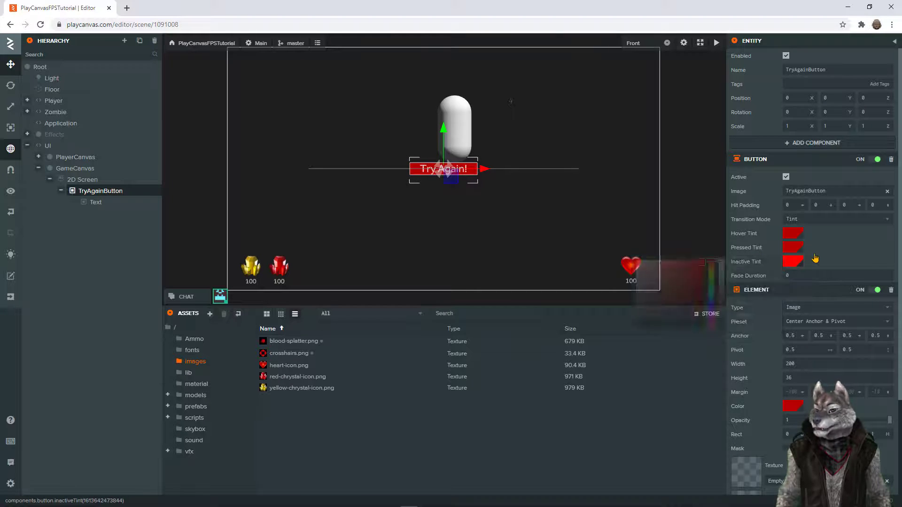
{"action": "left_click", "coordinate": [793, 248]}
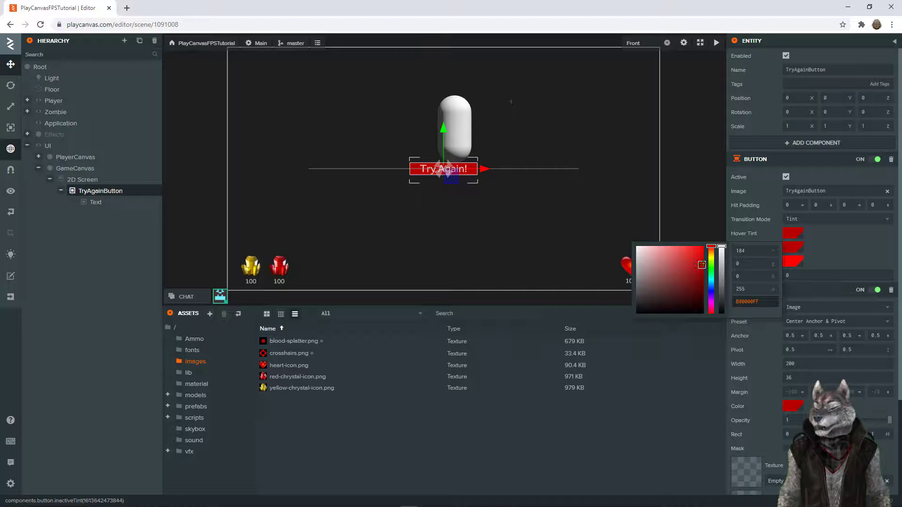
{"action": "left_click_drag", "start_coordinate": [701, 264], "coordinate": [703, 247]}
- Move TryAgainButton up along the Y axis to about 27.8
{"action": "left_click", "coordinate": [436, 132]}
{"action": "left_click", "coordinate": [436, 132]}
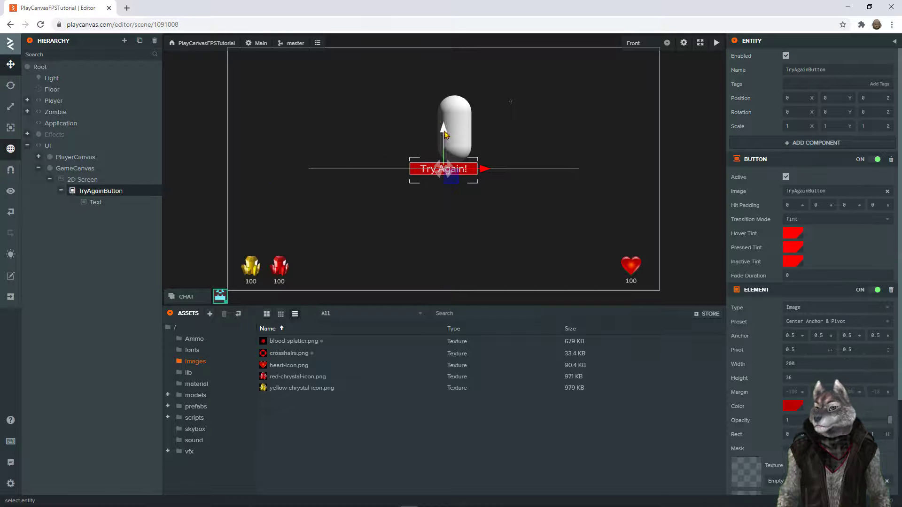
{"action": "mouse_move", "coordinate": [444, 133]}
{"action": "left_mouse_down"}
{"action": "mouse_move", "coordinate": [454, 117]}
{"action": "mouse_move", "coordinate": [447, 125]}
{"action": "left_mouse_up"}
- Duplicate TryAgainButton under GameCanvas's 2D Screen and rename the copy QuitButton
{"action": "left_click", "coordinate": [94, 195], "text": "ctrl"}
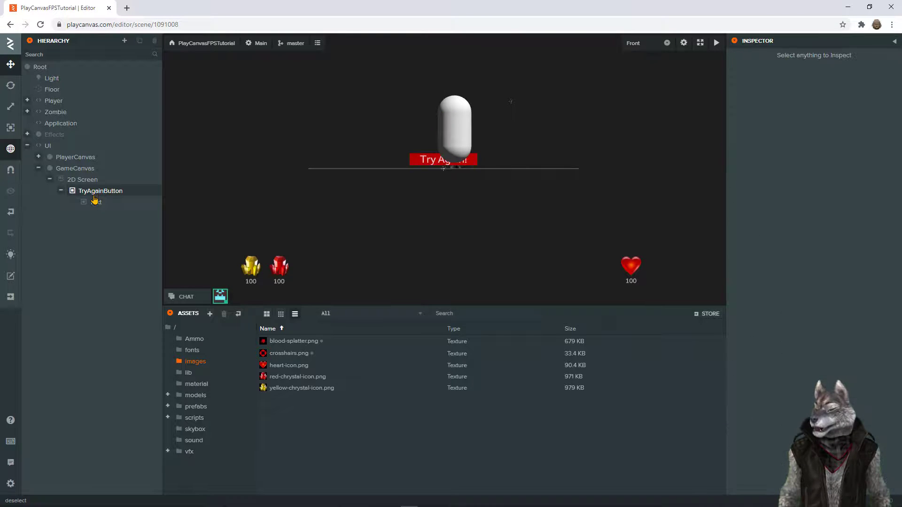
{"action": "left_click", "coordinate": [97, 191]}
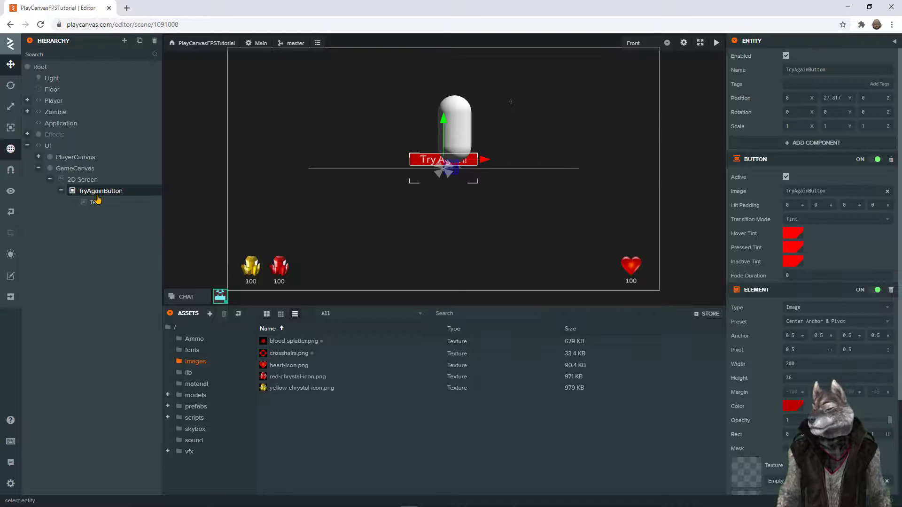
{"action": "key", "text": "ctrl+d"}
{"action": "left_click", "coordinate": [100, 215], "text": "ctrl"}
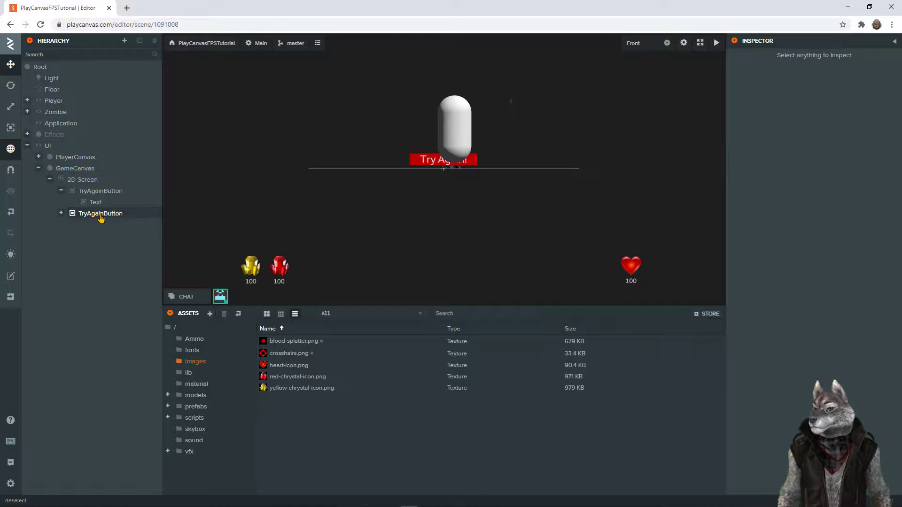
{"action": "left_click", "coordinate": [94, 215]}
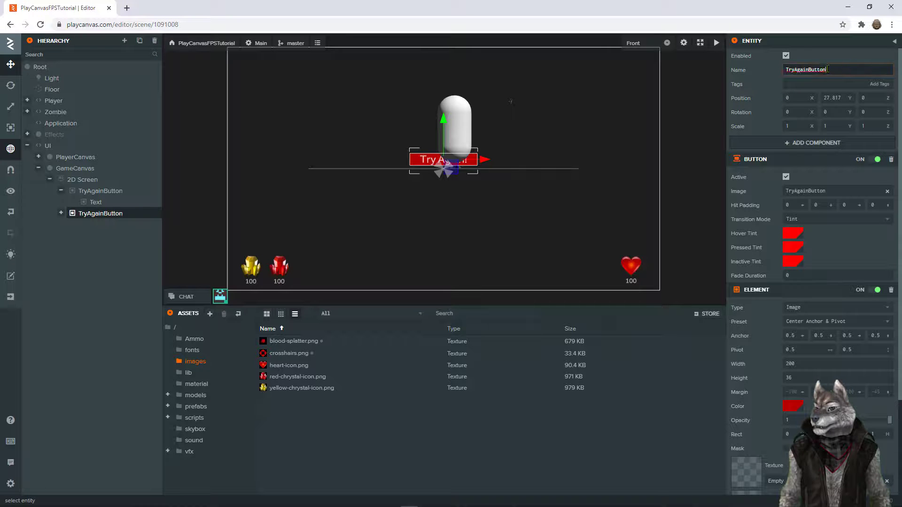
{"action": "type", "text": "QuitButton"}
- Move QuitButton down to about Y -30.6 and set the text of its child text element to "Quit"
{"action": "left_click", "coordinate": [61, 214]}
{"action": "left_click_drag", "start_coordinate": [443, 119], "coordinate": [442, 139]}
{"action": "left_click", "coordinate": [94, 225]}
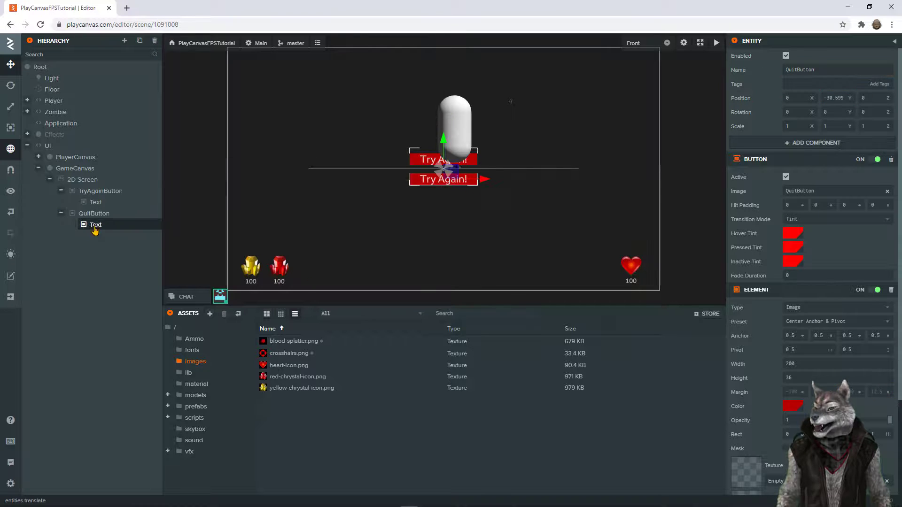
{"action": "left_click_drag", "start_coordinate": [819, 394], "coordinate": [710, 381]}
{"action": "type", "text": "Quit"}
- Assign QuitButton and TryAgainButton to the quitButton and tryAgainButton attributes of the UI entity's uiController script
{"action": "left_click", "coordinate": [96, 213]}
{"action": "left_click", "coordinate": [47, 145]}
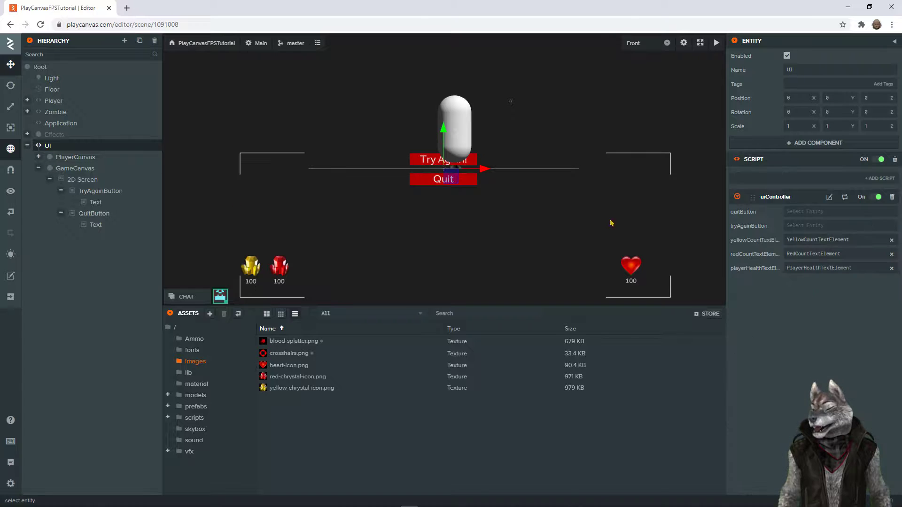
{"action": "left_click_drag", "start_coordinate": [94, 213], "coordinate": [817, 212]}
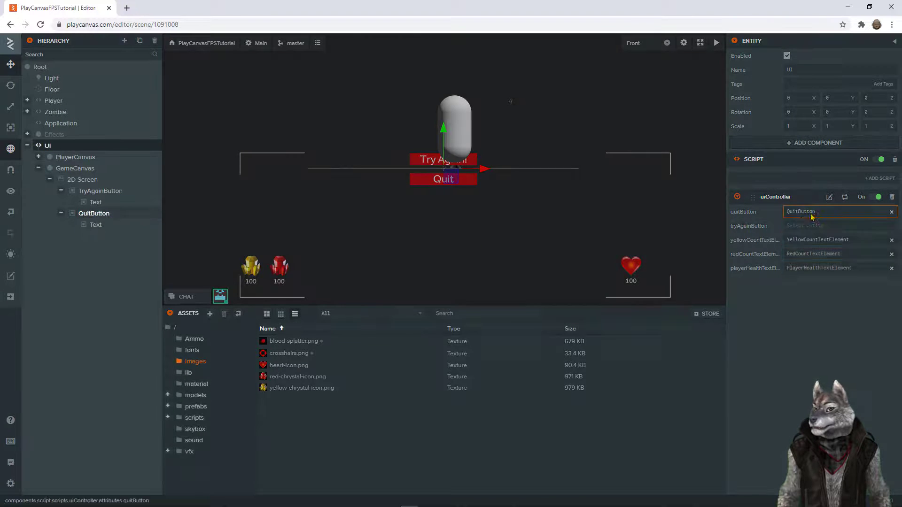
{"action": "left_click_drag", "start_coordinate": [101, 190], "coordinate": [810, 226]}
- Switch the viewport camera to Perspective
{"action": "left_click", "coordinate": [444, 179]}
{"action": "left_click", "coordinate": [632, 43]}
{"action": "left_click", "coordinate": [634, 55]}
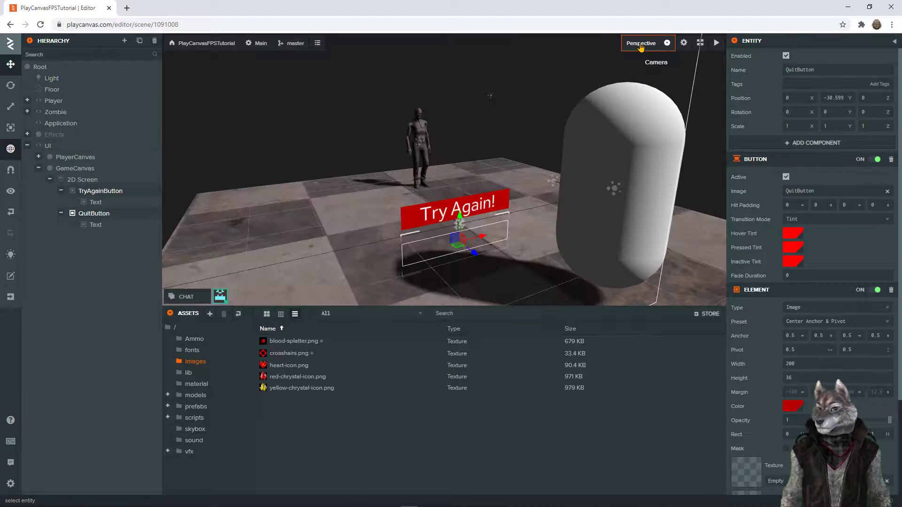
- Add the enemyHealth script to the Zombie entity and collapse GameCanvas's 2D Screen in the hierarchy
{"action": "left_click", "coordinate": [422, 144]}
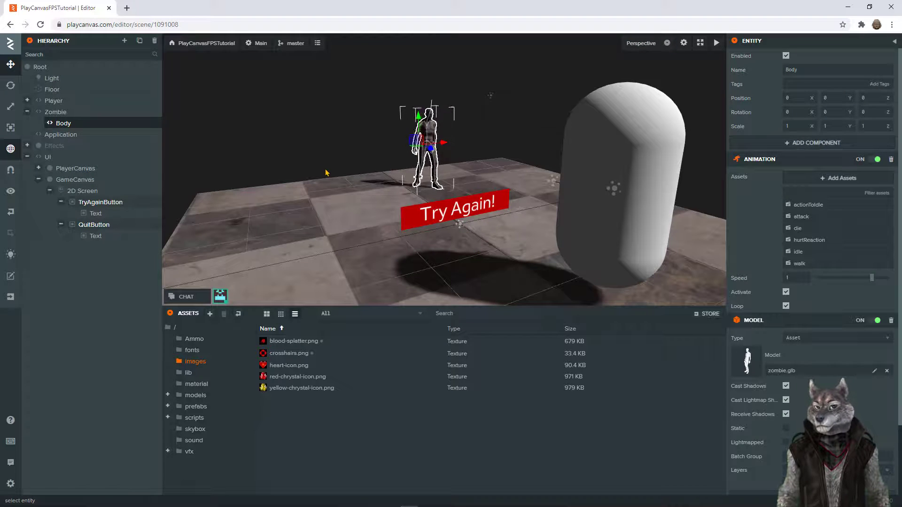
{"action": "left_click", "coordinate": [56, 112]}
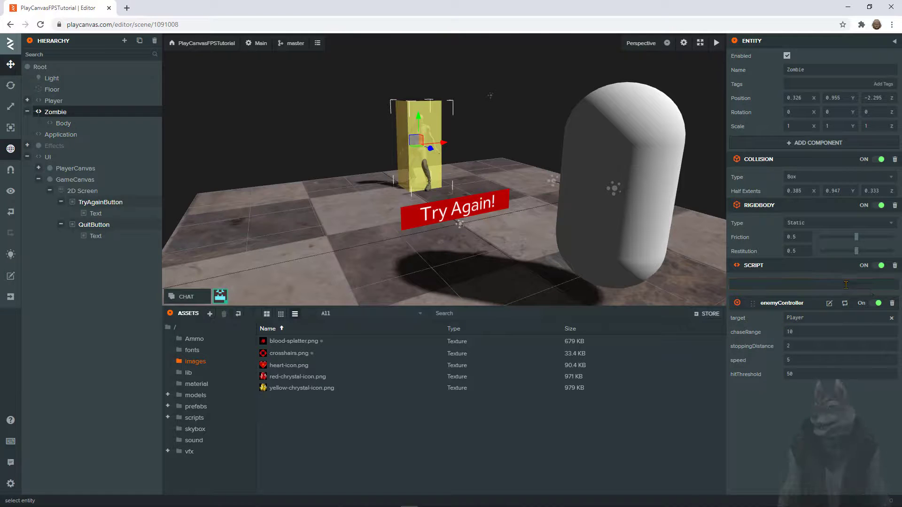
{"action": "left_click", "coordinate": [873, 284]}
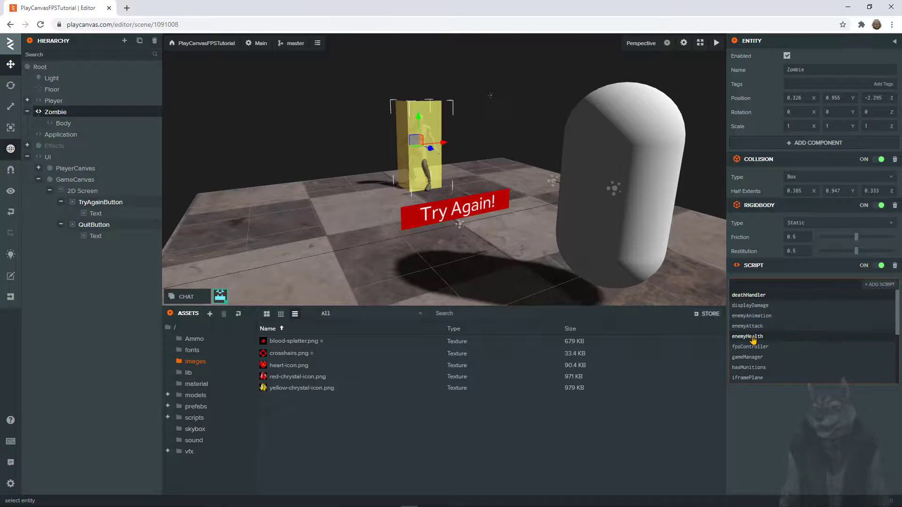
{"action": "left_click", "coordinate": [779, 336]}
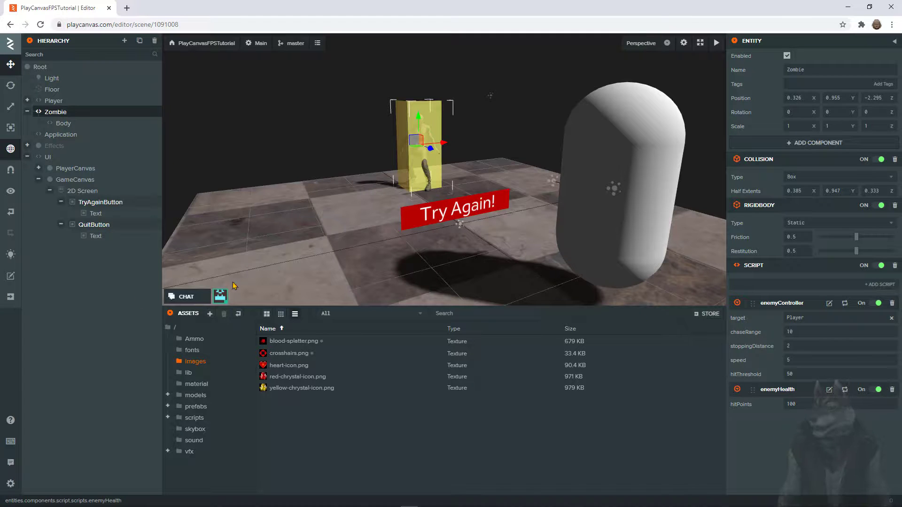
{"action": "left_click", "coordinate": [49, 190]}
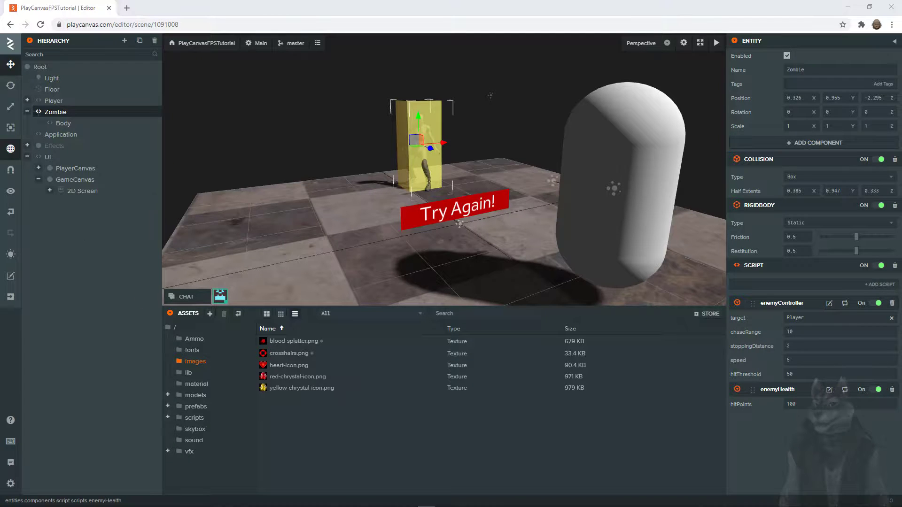
- Switch to the ZapSplat website and search its sound effects for "zombie"
{"action": "key", "text": "alt+Tab"}
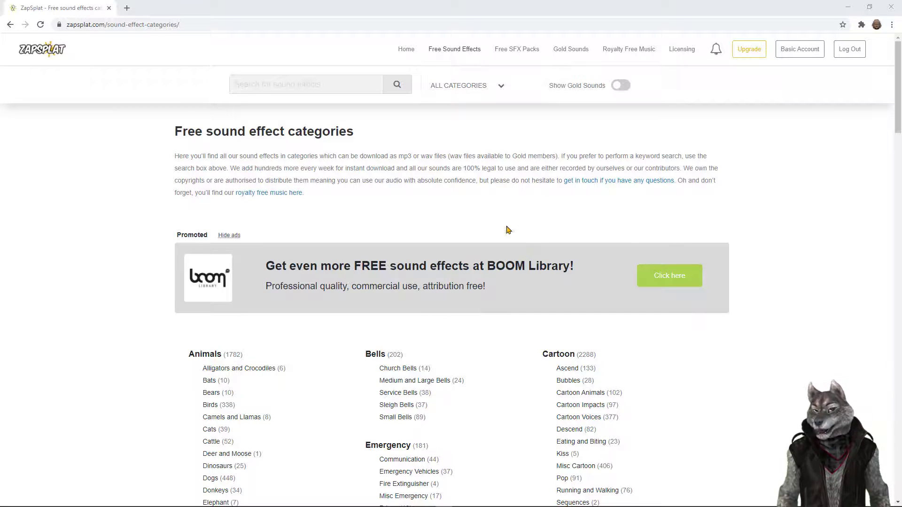
{"action": "left_click", "coordinate": [322, 83]}
{"action": "type", "text": "zombie"}
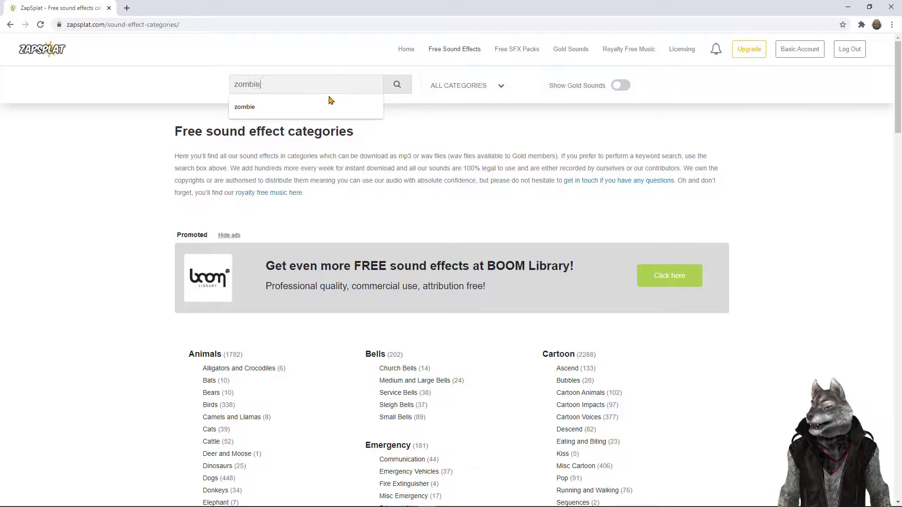
{"action": "key", "text": "Return"}
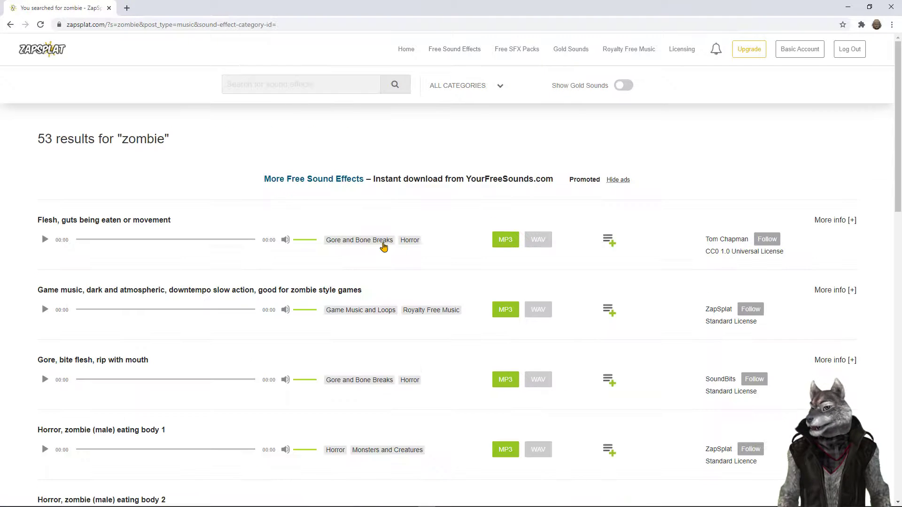
- Play the preview of "Horror, zombie (male) groan 9" on the second page of results
{"action": "scroll", "coordinate": [389, 249], "scroll_direction": "down", "scroll_amount": 3}
{"action": "scroll", "coordinate": [388, 249], "scroll_direction": "down", "scroll_amount": 8}
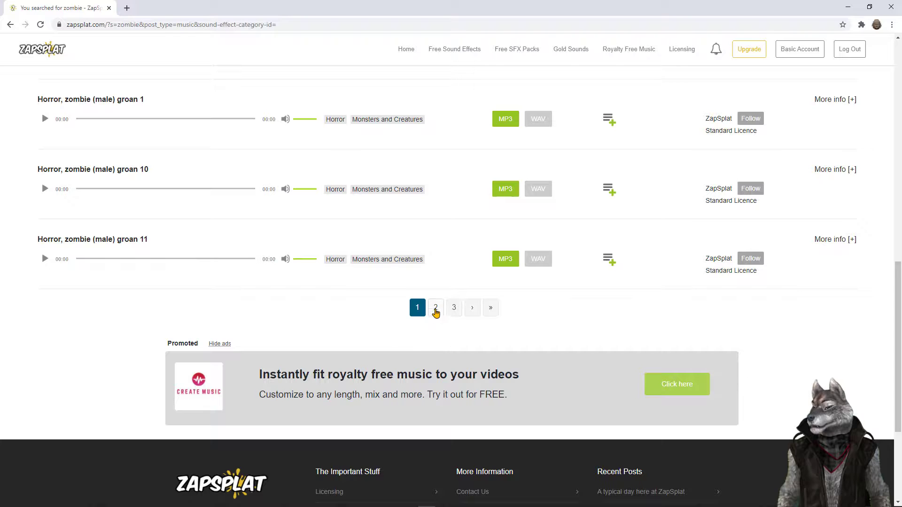
{"action": "left_click", "coordinate": [436, 311]}
{"action": "scroll", "coordinate": [236, 277], "scroll_direction": "down", "scroll_amount": 4}
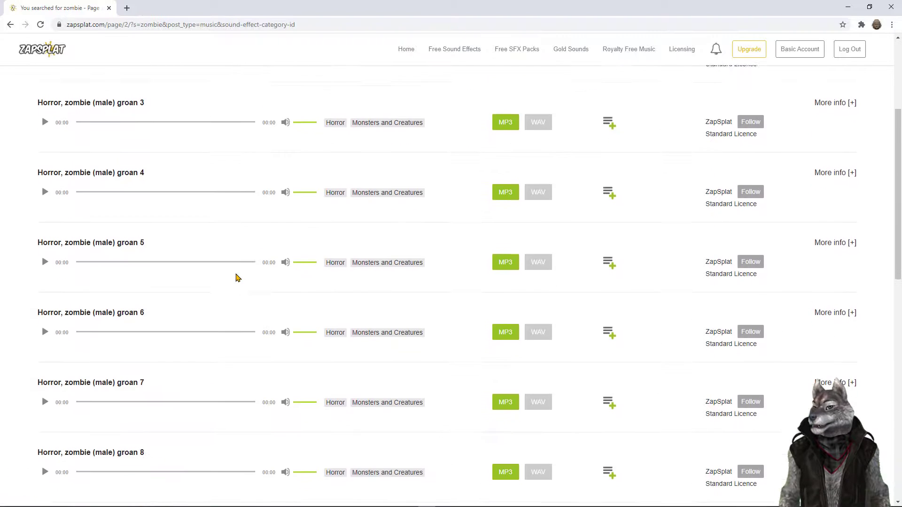
{"action": "scroll", "coordinate": [235, 274], "scroll_direction": "down", "scroll_amount": 6}
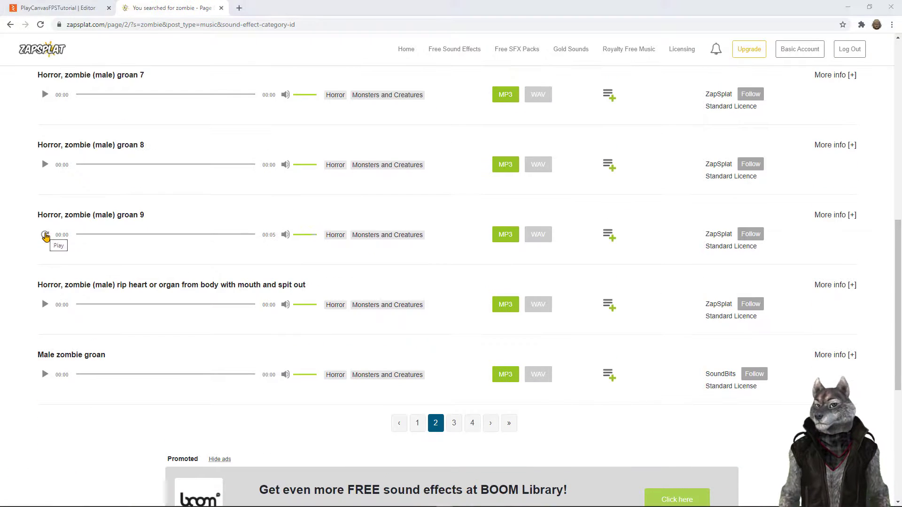
{"action": "left_click", "coordinate": [45, 235]}
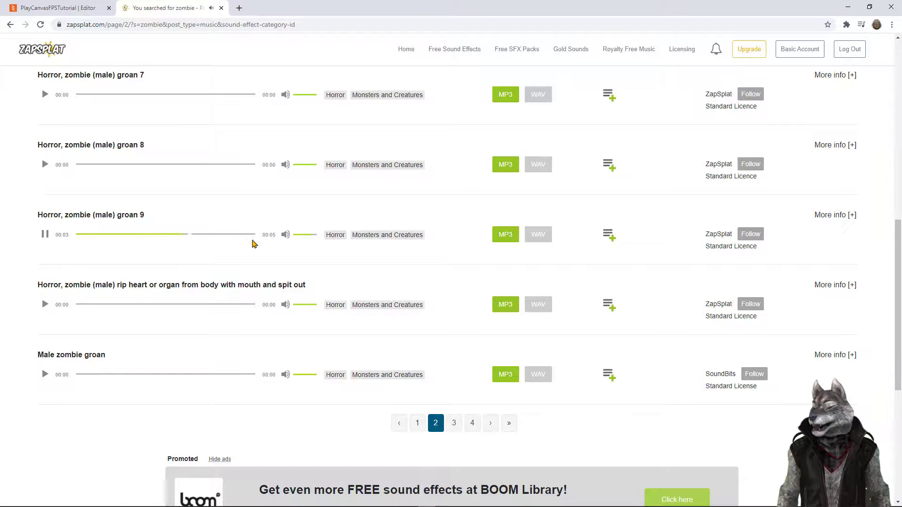
- Download "Horror, zombie (male) groan 9" as an MP3
{"action": "left_click", "coordinate": [502, 237]}
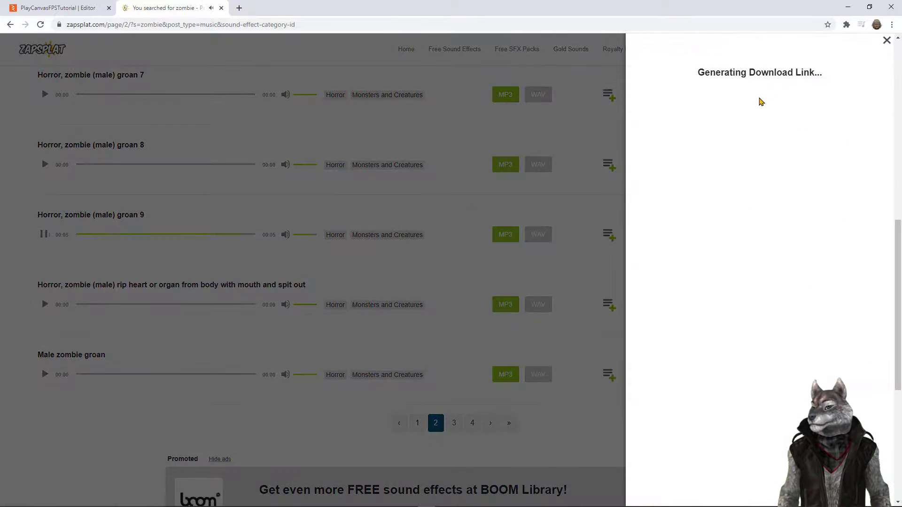
{"action": "left_click", "coordinate": [761, 86]}
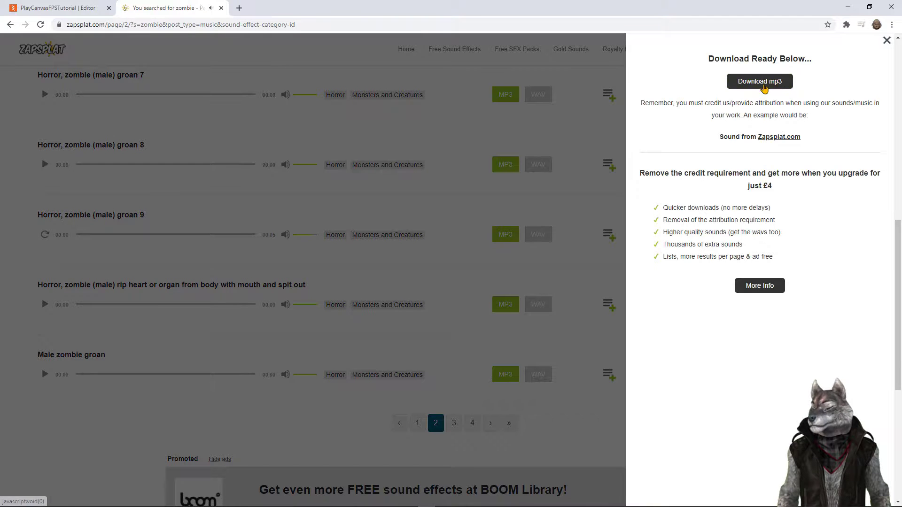
{"action": "scroll", "coordinate": [764, 90], "scroll_direction": "down", "scroll_amount": 1}
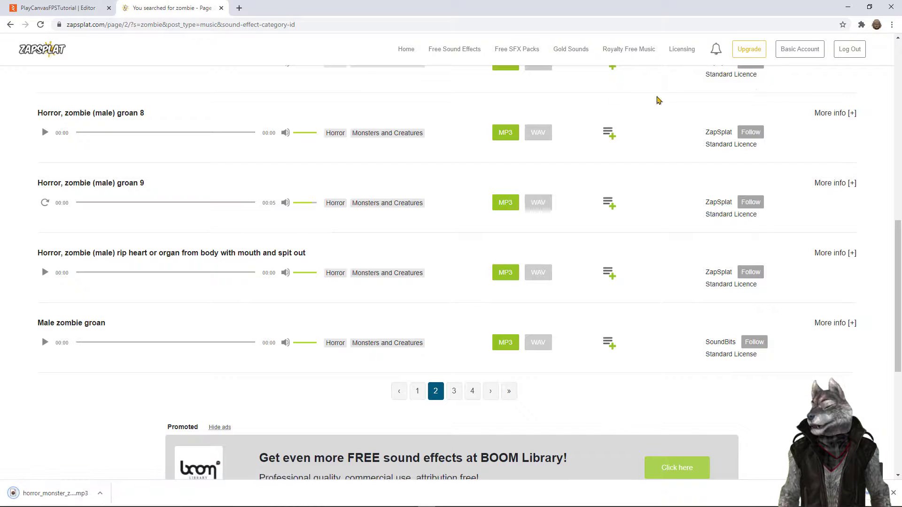
- Return to the PlayCanvas editor and upload horror_monster_zombie_male_groan_009.mp3 from Downloads into the zombie assets folder
{"action": "left_click", "coordinate": [80, 12]}
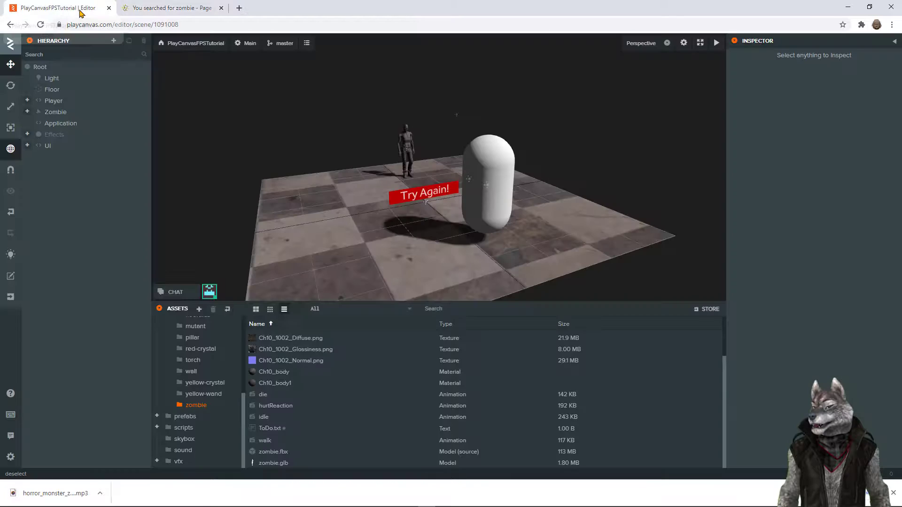
{"action": "left_click", "coordinate": [101, 494]}
{"action": "left_click", "coordinate": [108, 462]}
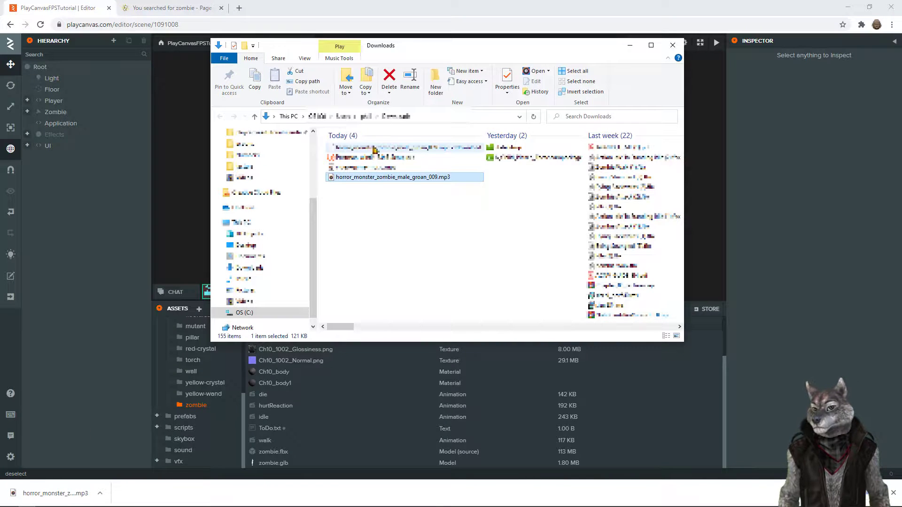
{"action": "left_click_drag", "start_coordinate": [362, 184], "coordinate": [331, 426]}
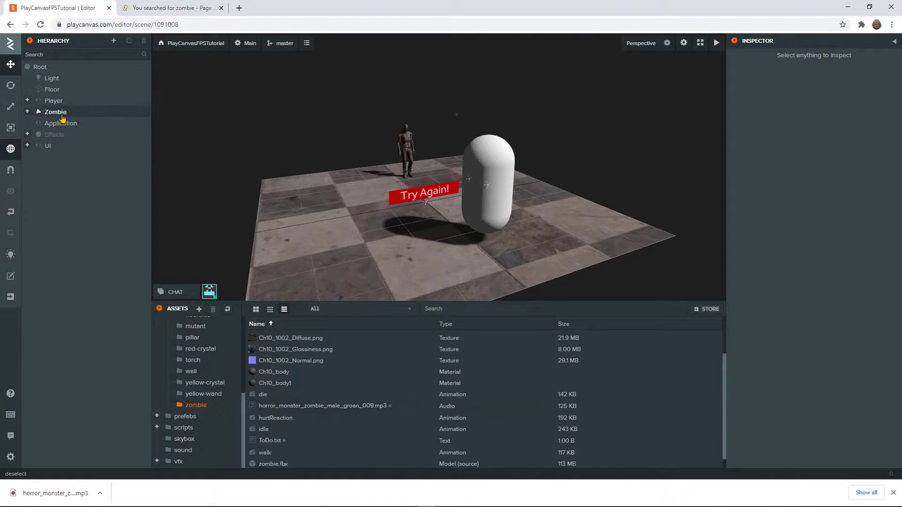
- Assign horror_monster_zombie_male_groan_009.mp3 as the asset of Slot 1 in the Zombie entity's Sound component
{"action": "left_click", "coordinate": [63, 112]}
{"action": "scroll", "coordinate": [823, 256], "scroll_direction": "down", "scroll_amount": 5}
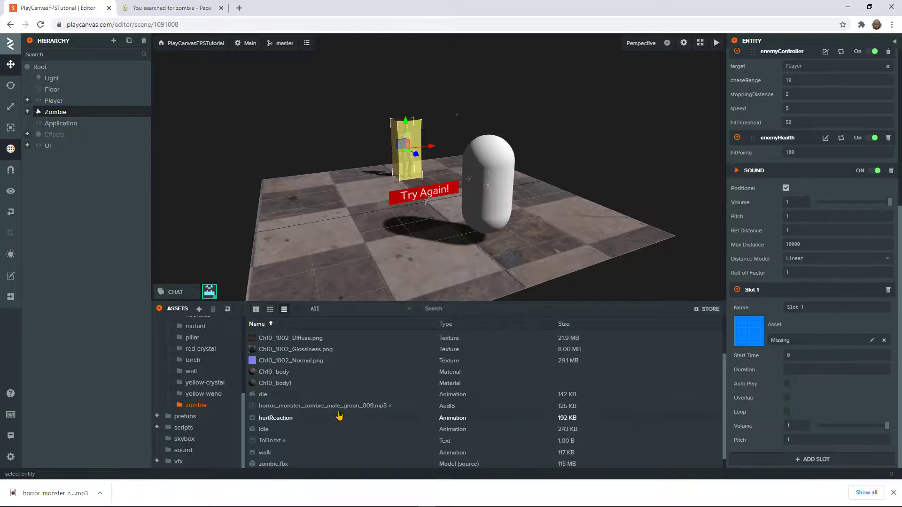
{"action": "left_click_drag", "start_coordinate": [342, 407], "coordinate": [742, 330]}
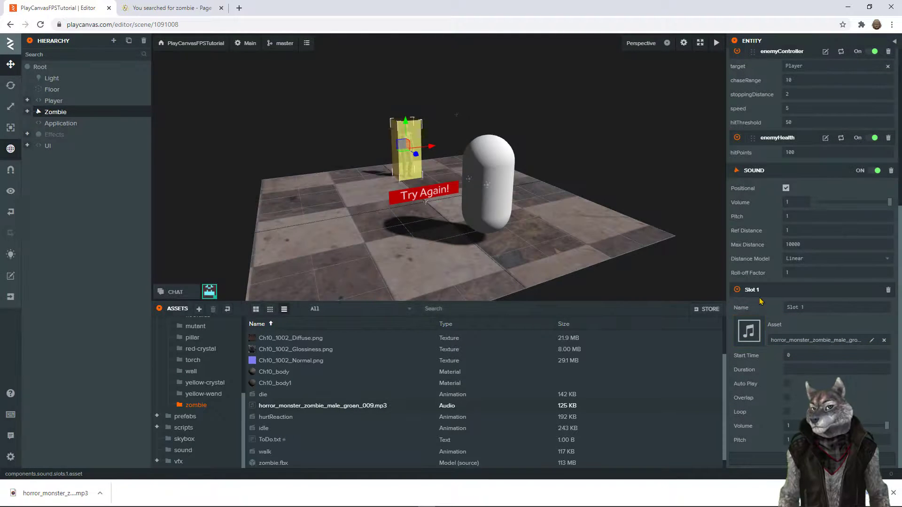
- Launch the scene and fire the wand at the zombie to test the game
{"action": "left_click", "coordinate": [715, 43]}
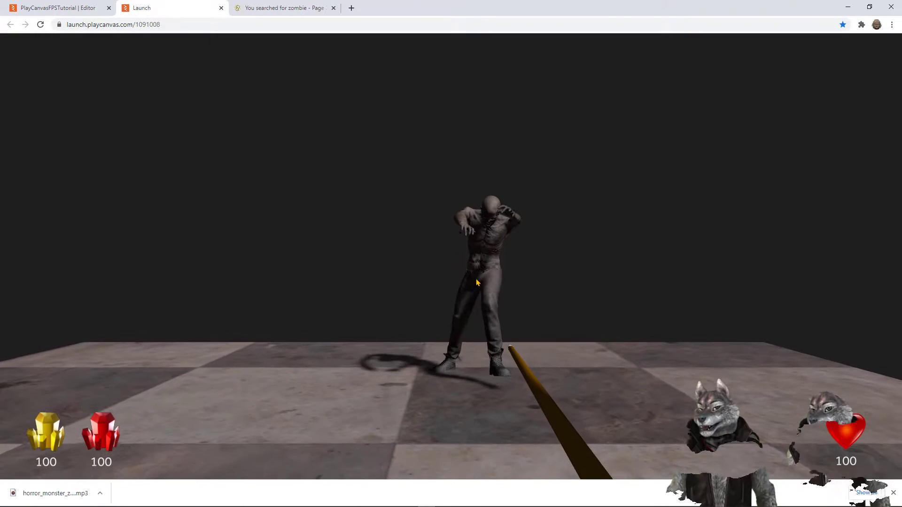
{"action": "left_click", "coordinate": [466, 332]}
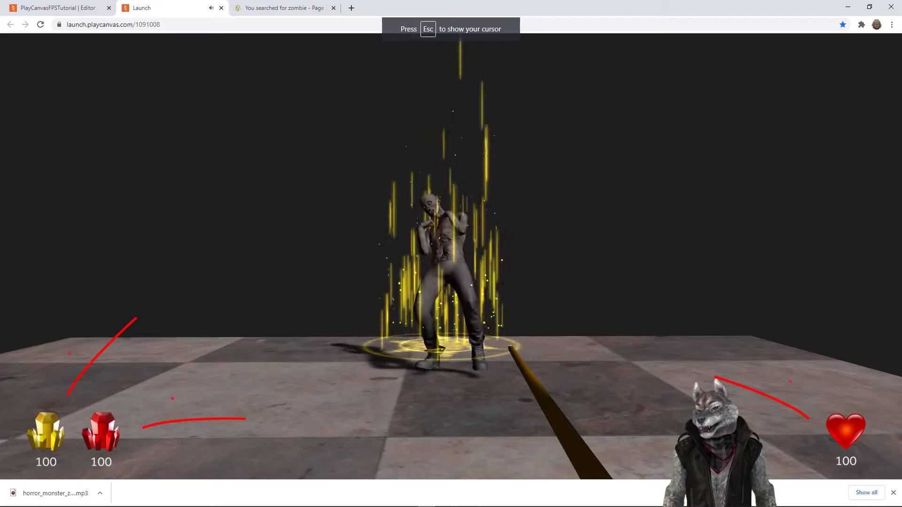
{"action": "left_click", "coordinate": [450, 253]}
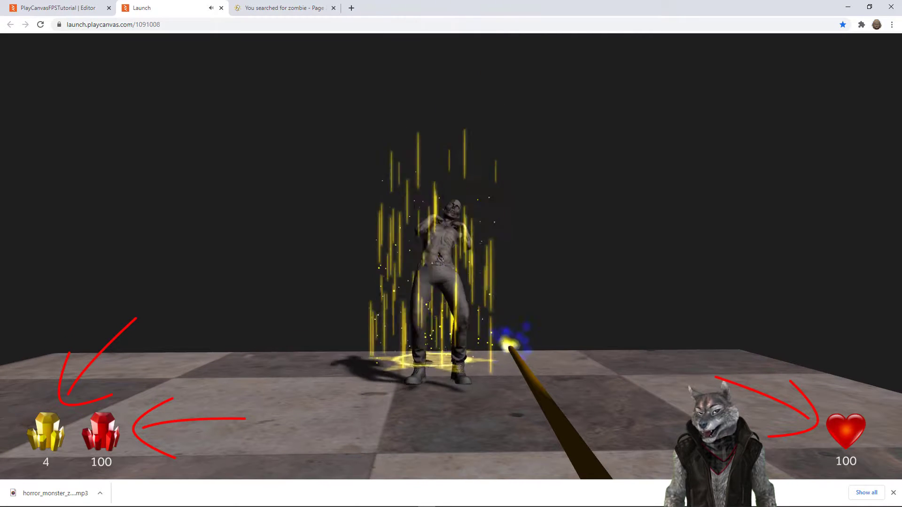